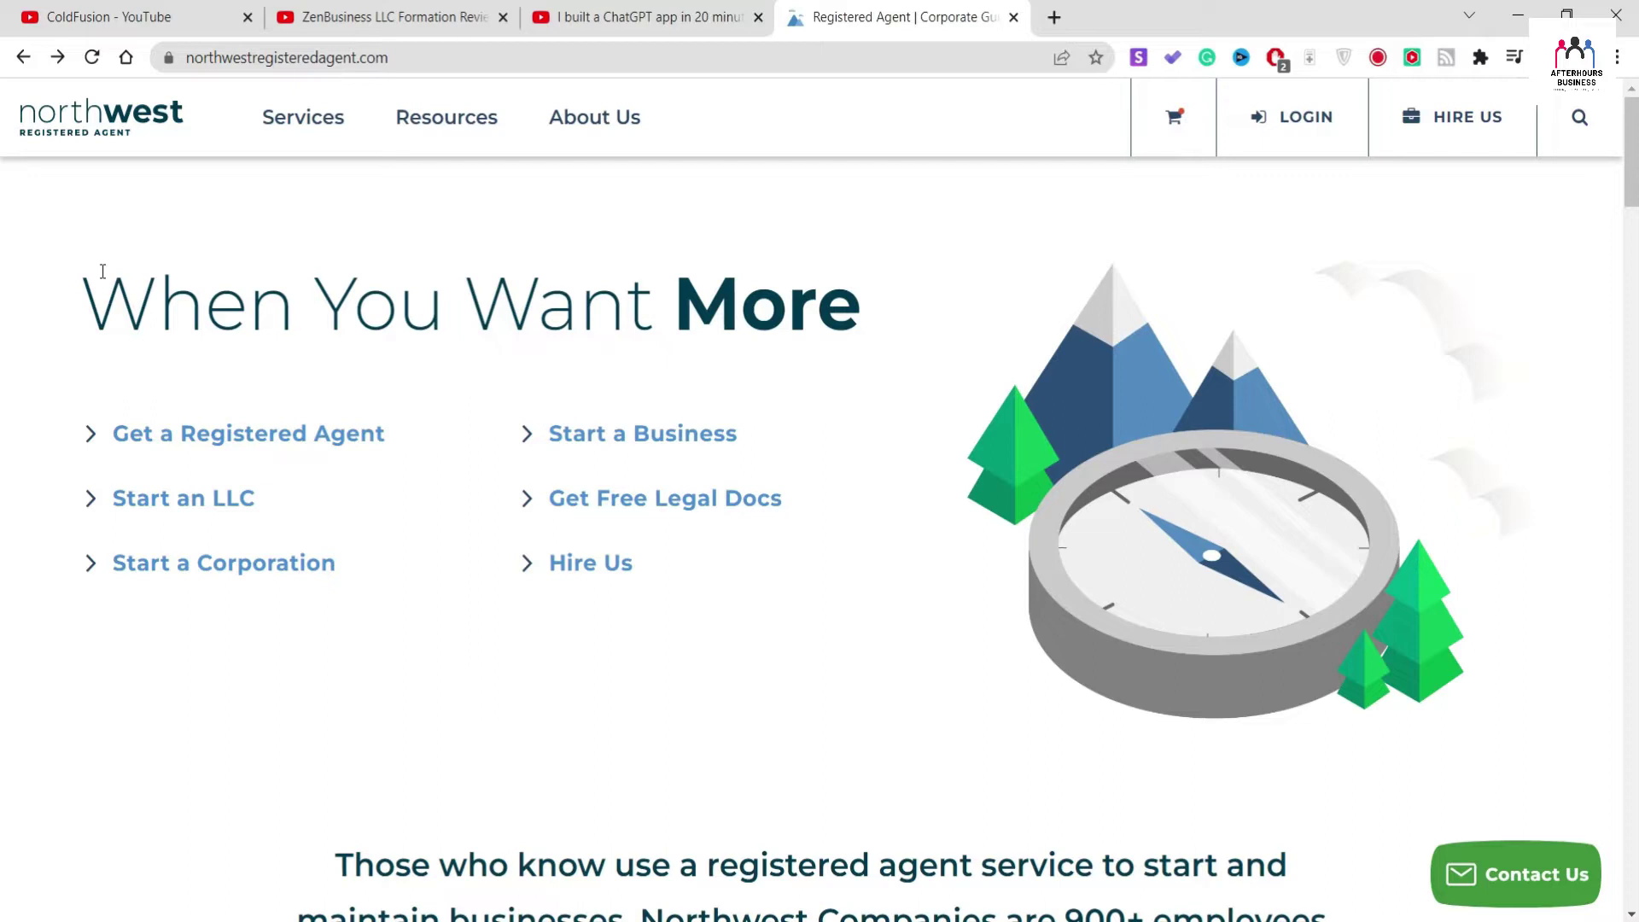
- Open the page for starting an LLC and choose the Free Account option
scroll(119, 376, "down", 5)
scroll(130, 440, "up", 5)
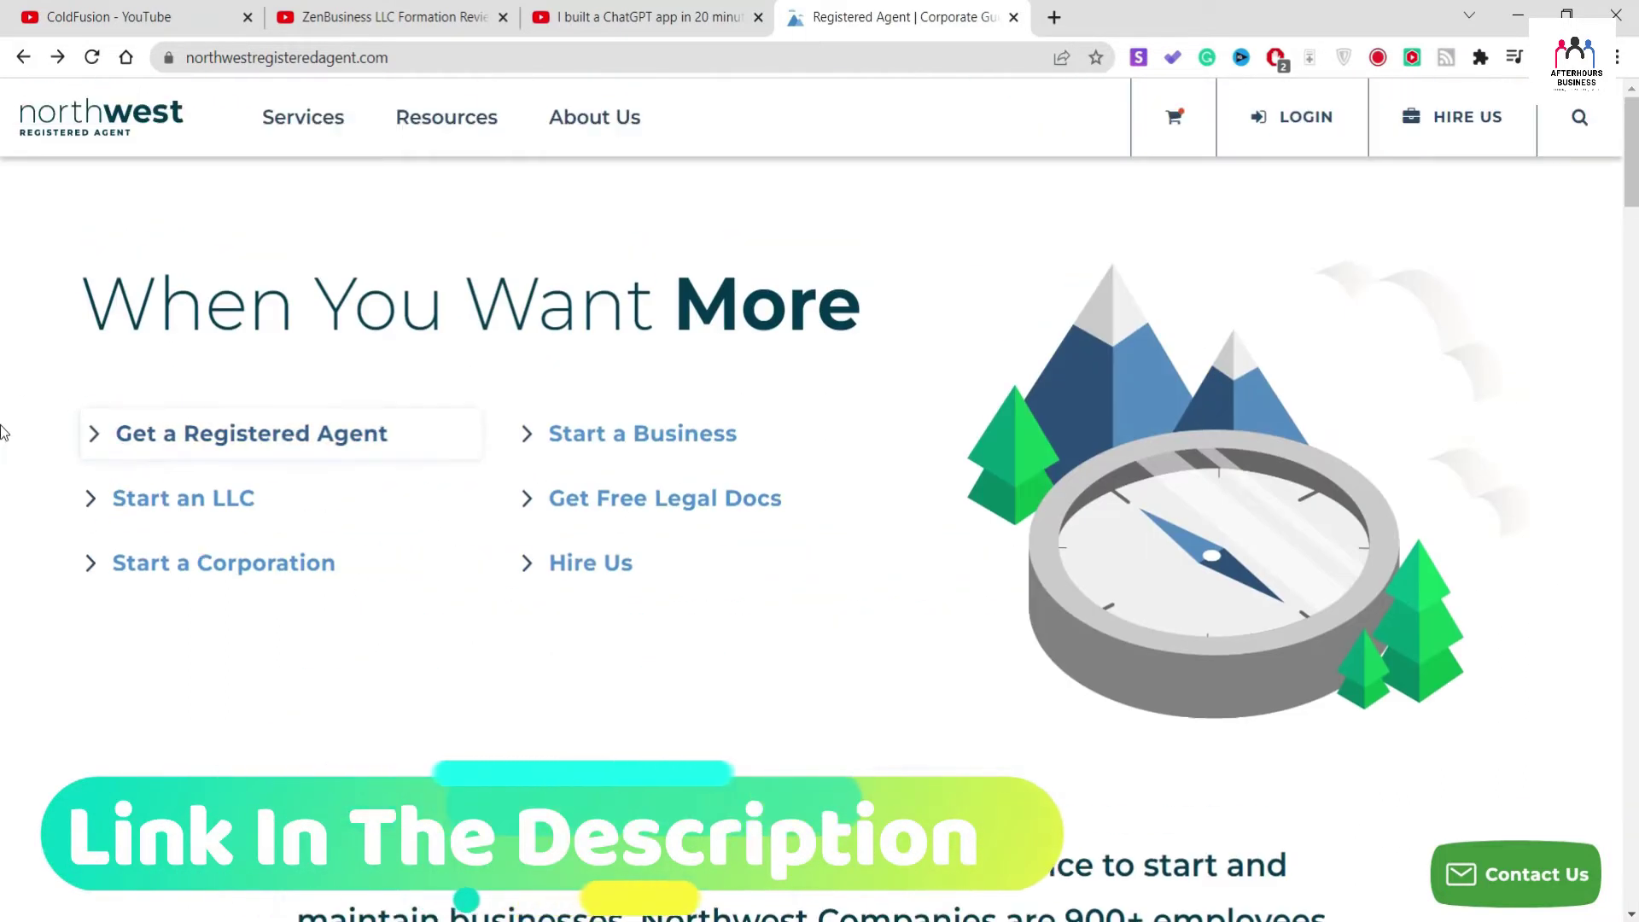
left_click(220, 497)
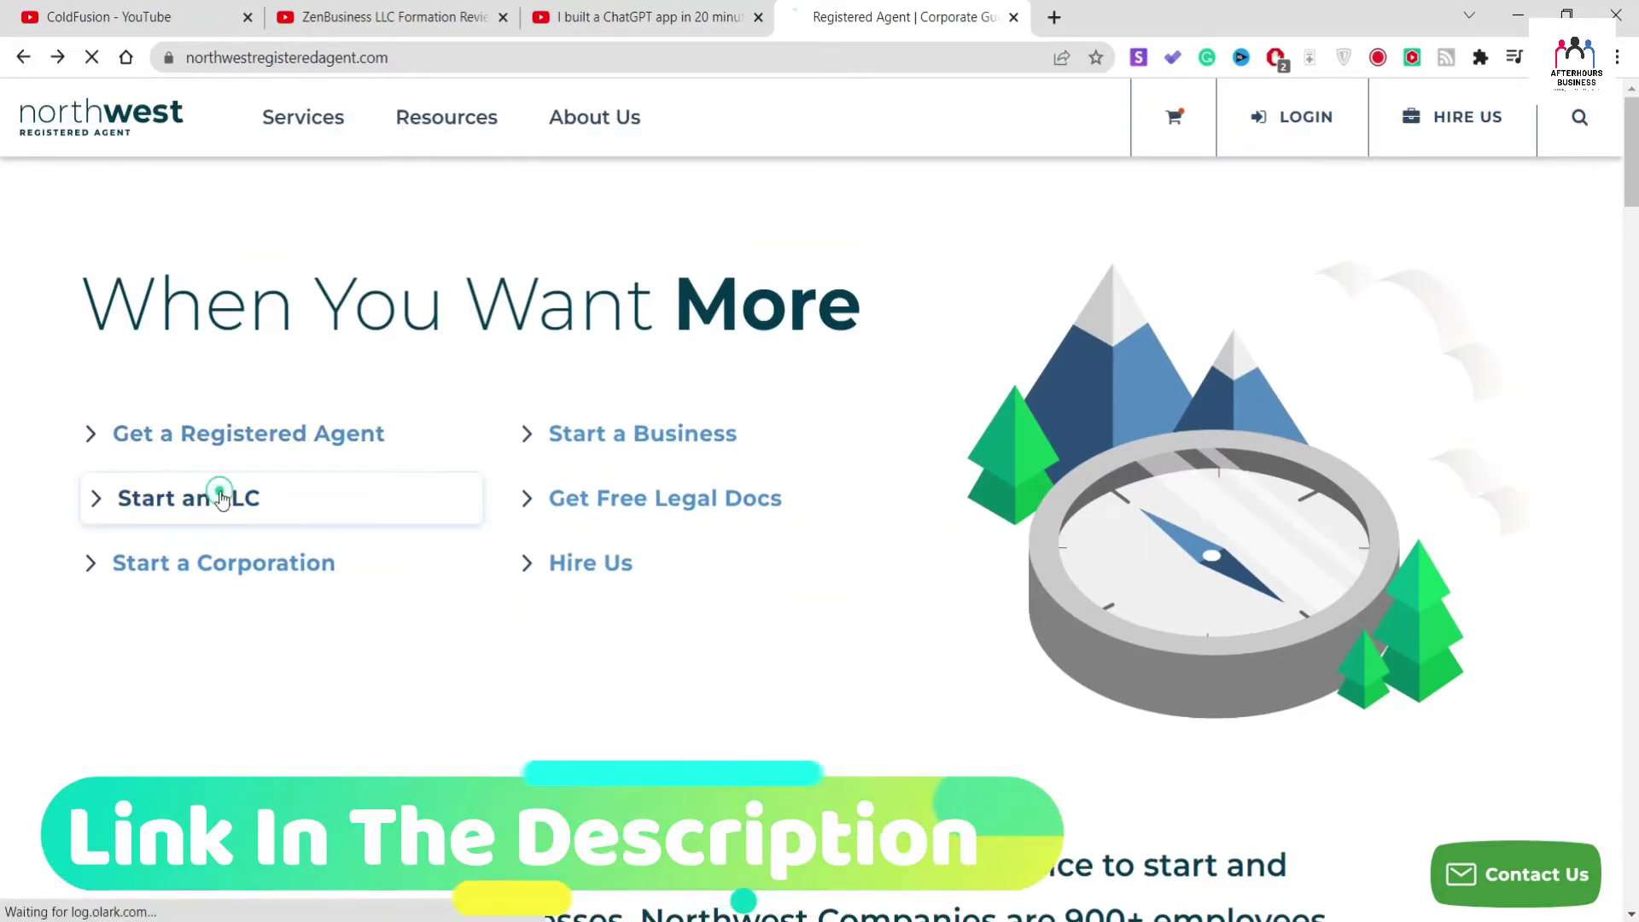
scroll(408, 442, "down", 10)
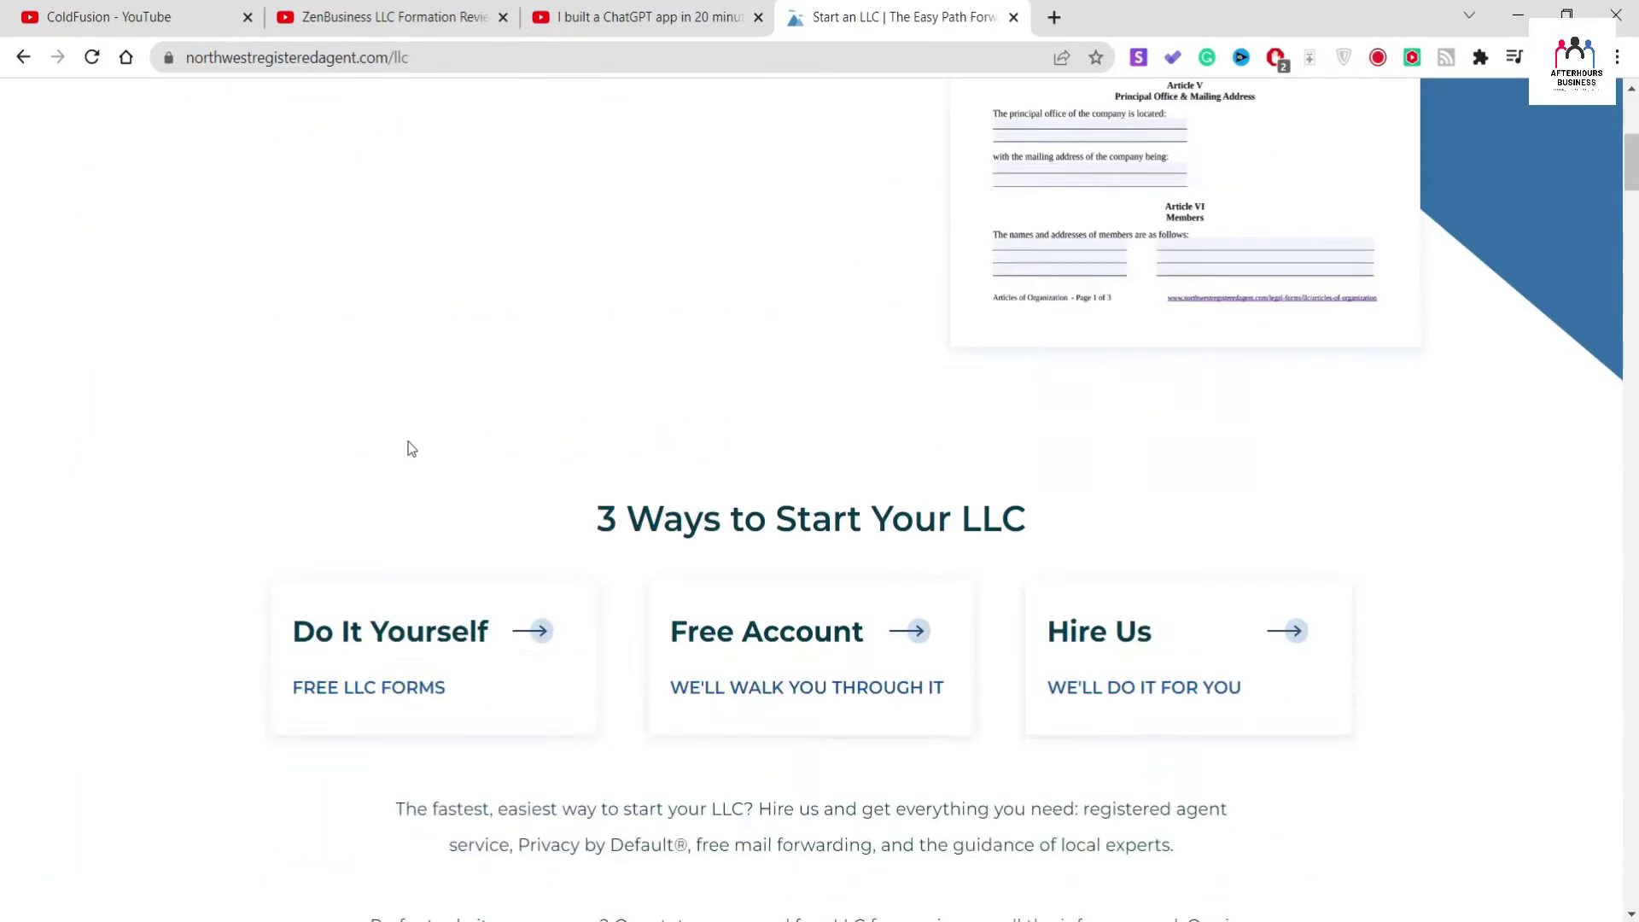
scroll(402, 440, "up", 4)
left_click(391, 433)
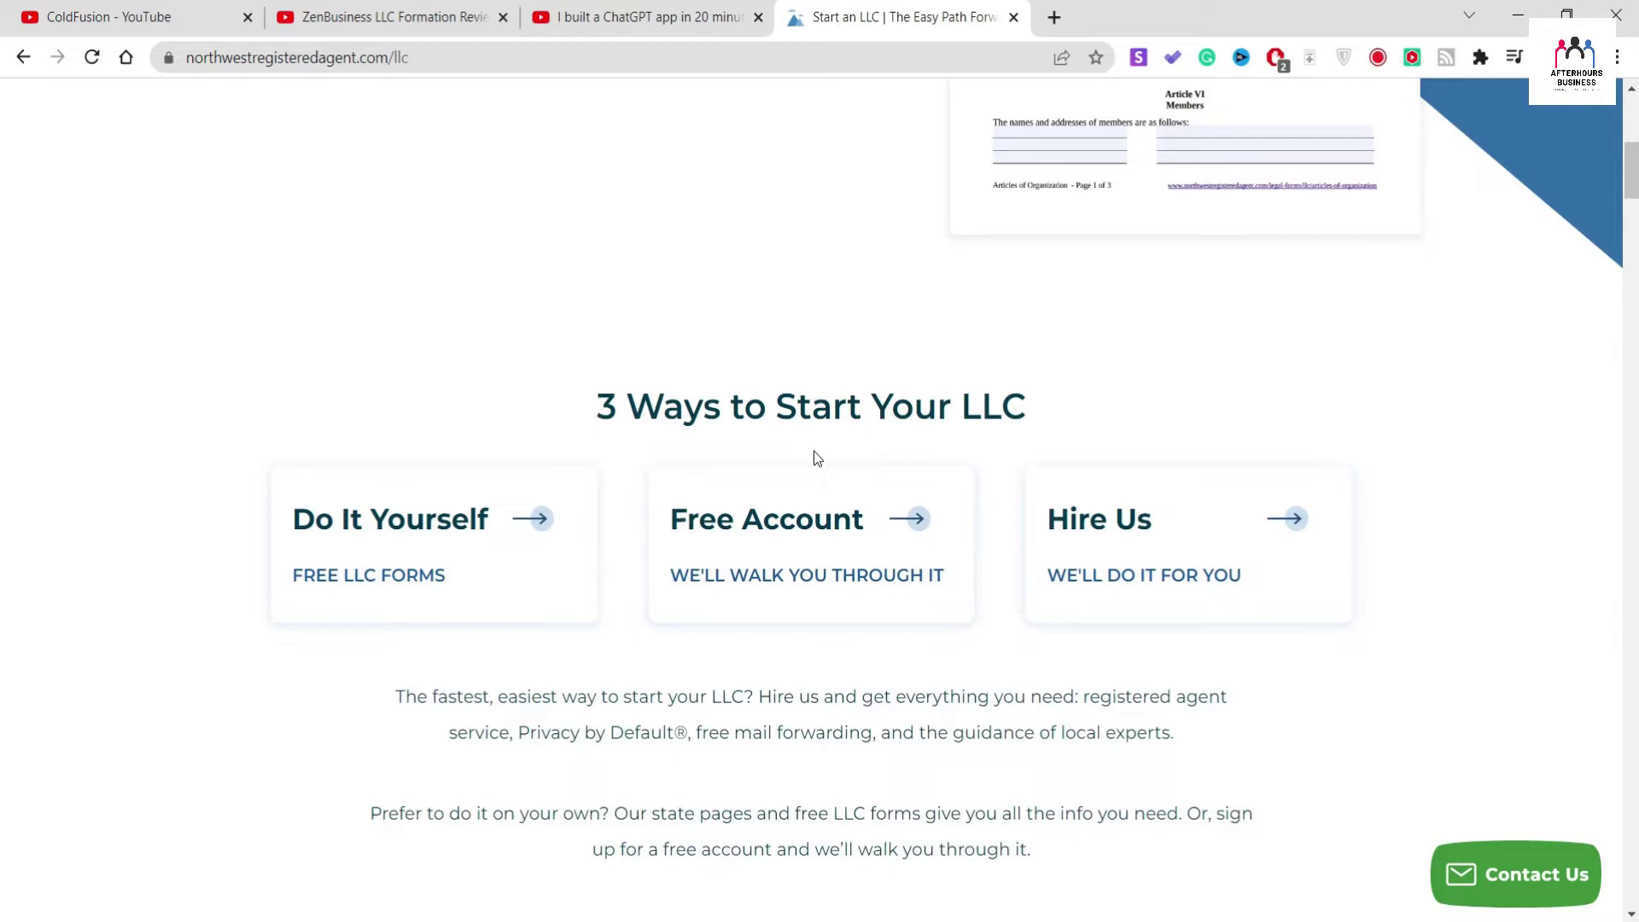
left_click(744, 533)
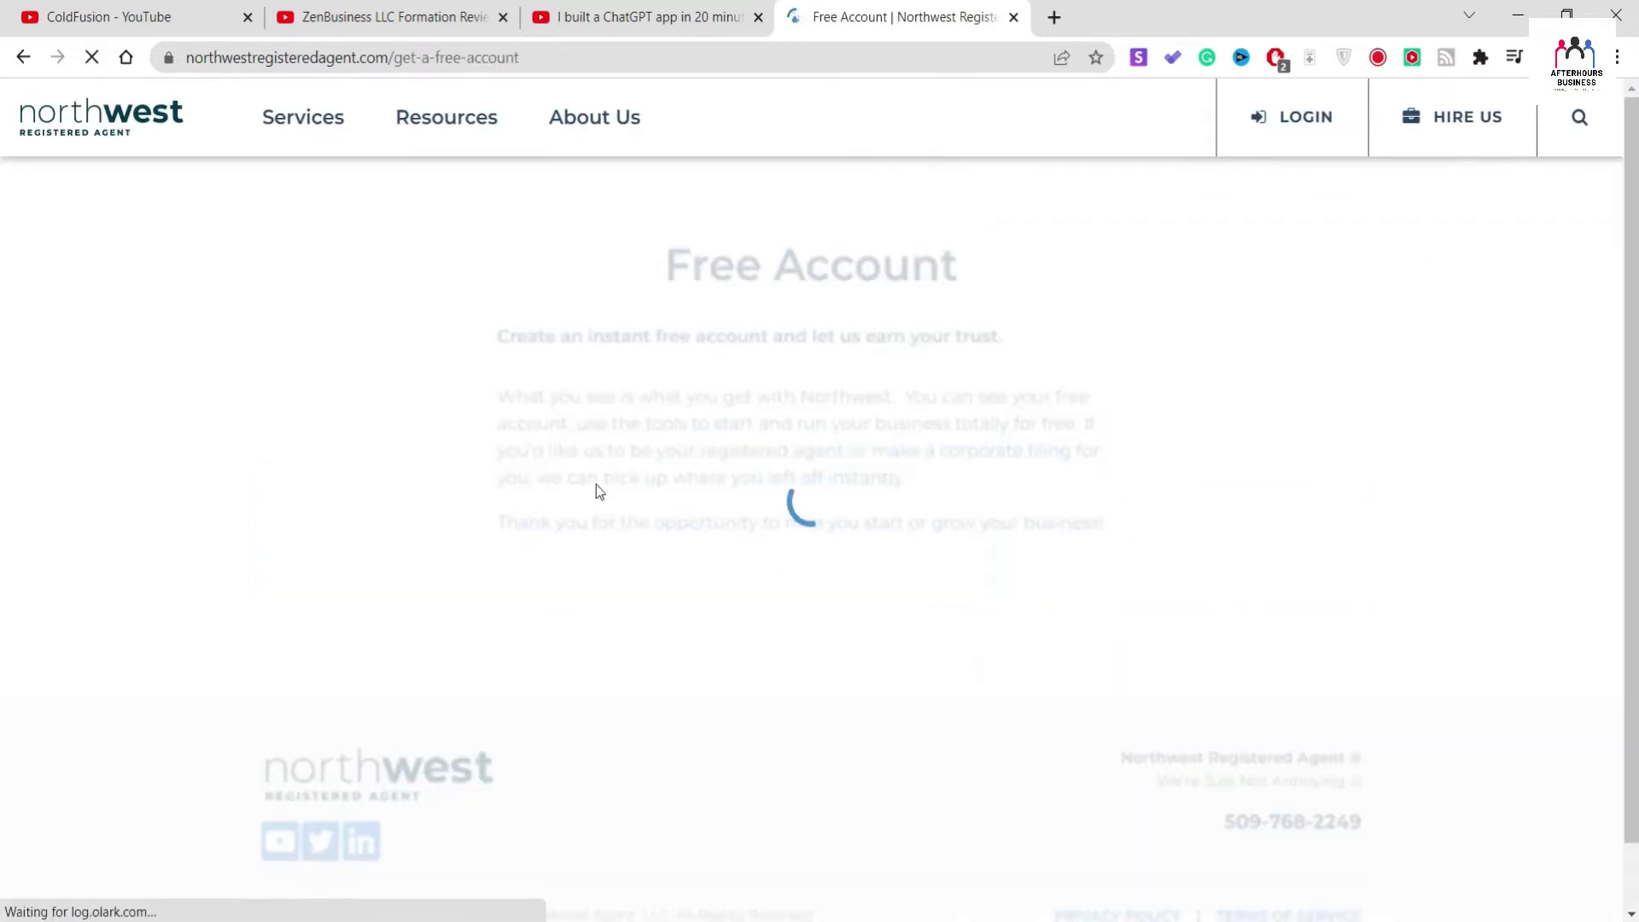
- Fill in the account holder's first name, last name and e-mail on the free account form
left_click(622, 432)
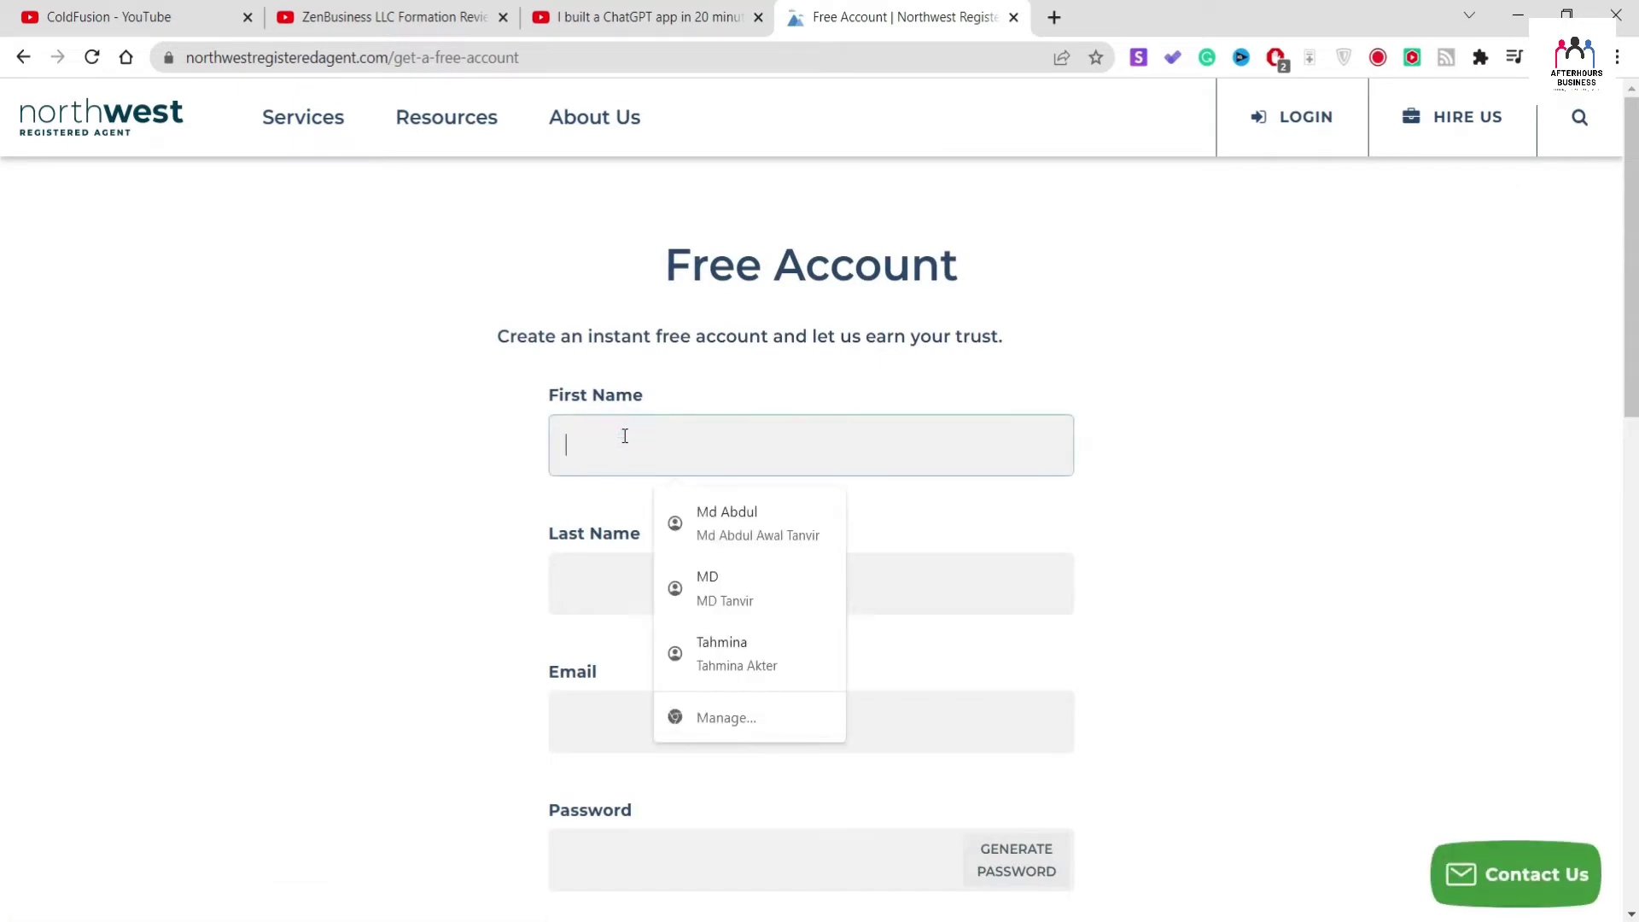
type("AA")
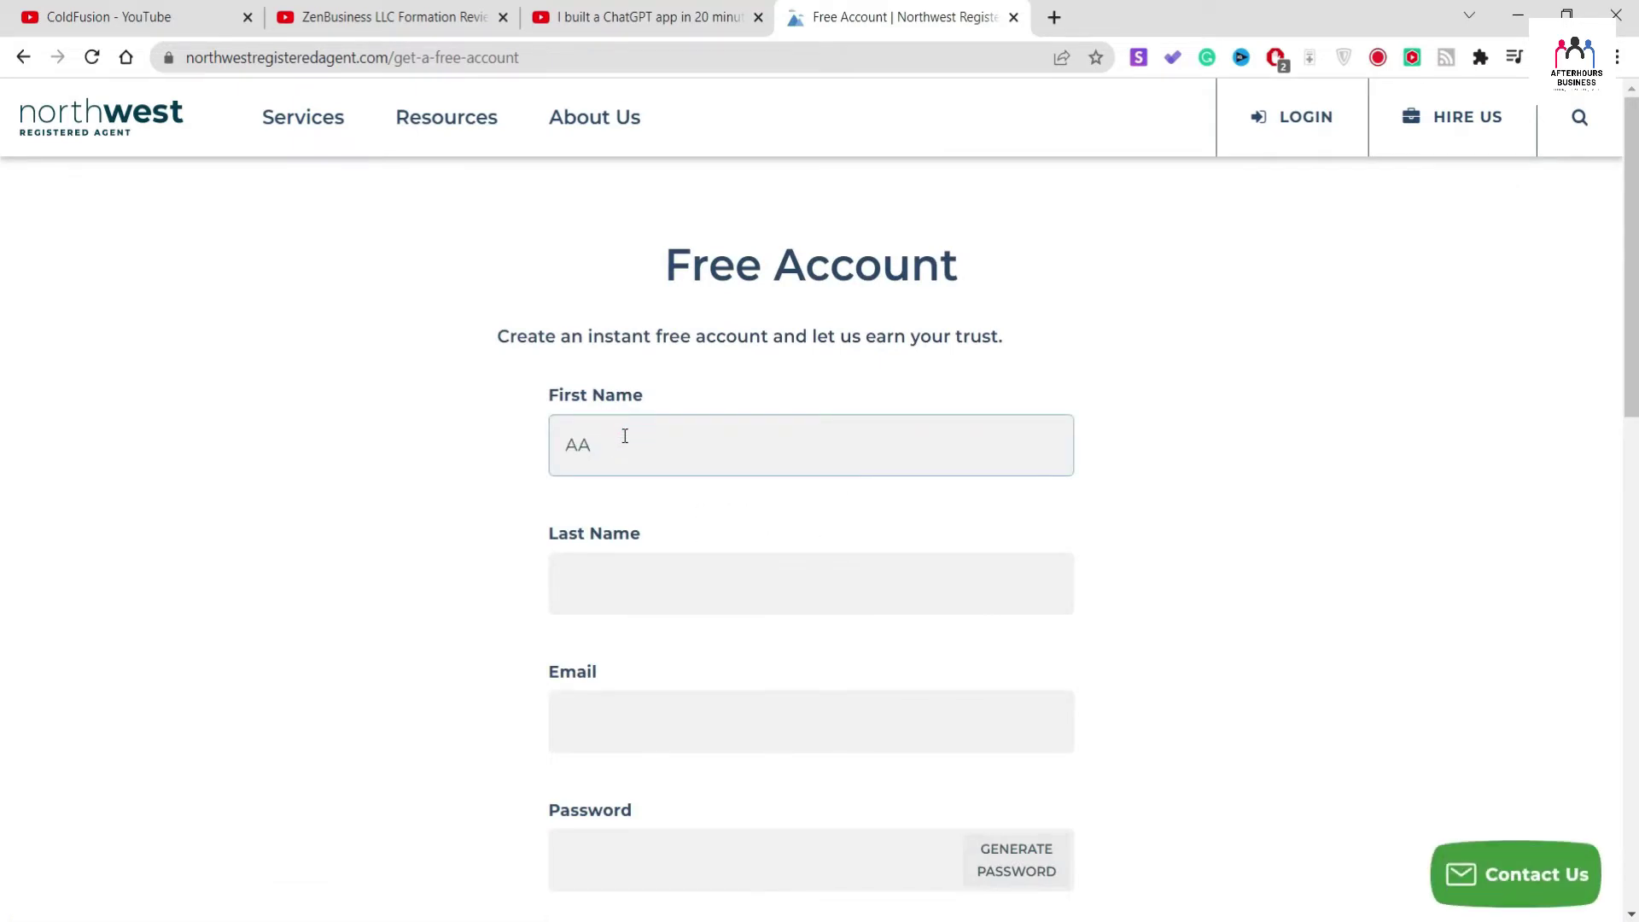
type("A")
left_click(632, 589)
type("DDD")
left_click(641, 700)
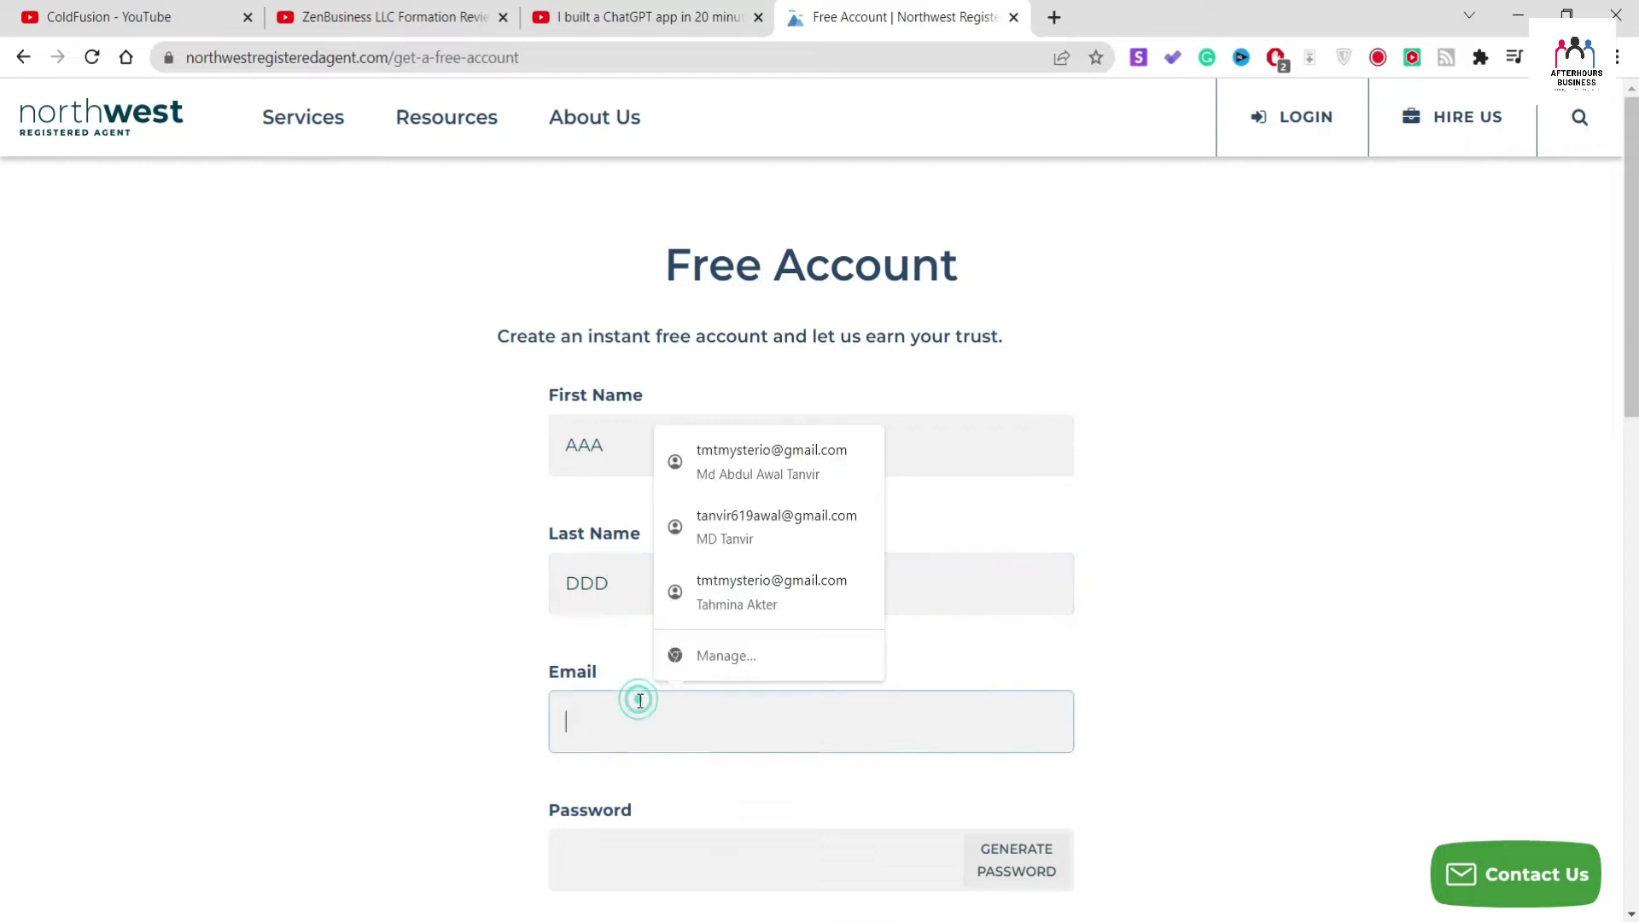
type("ta")
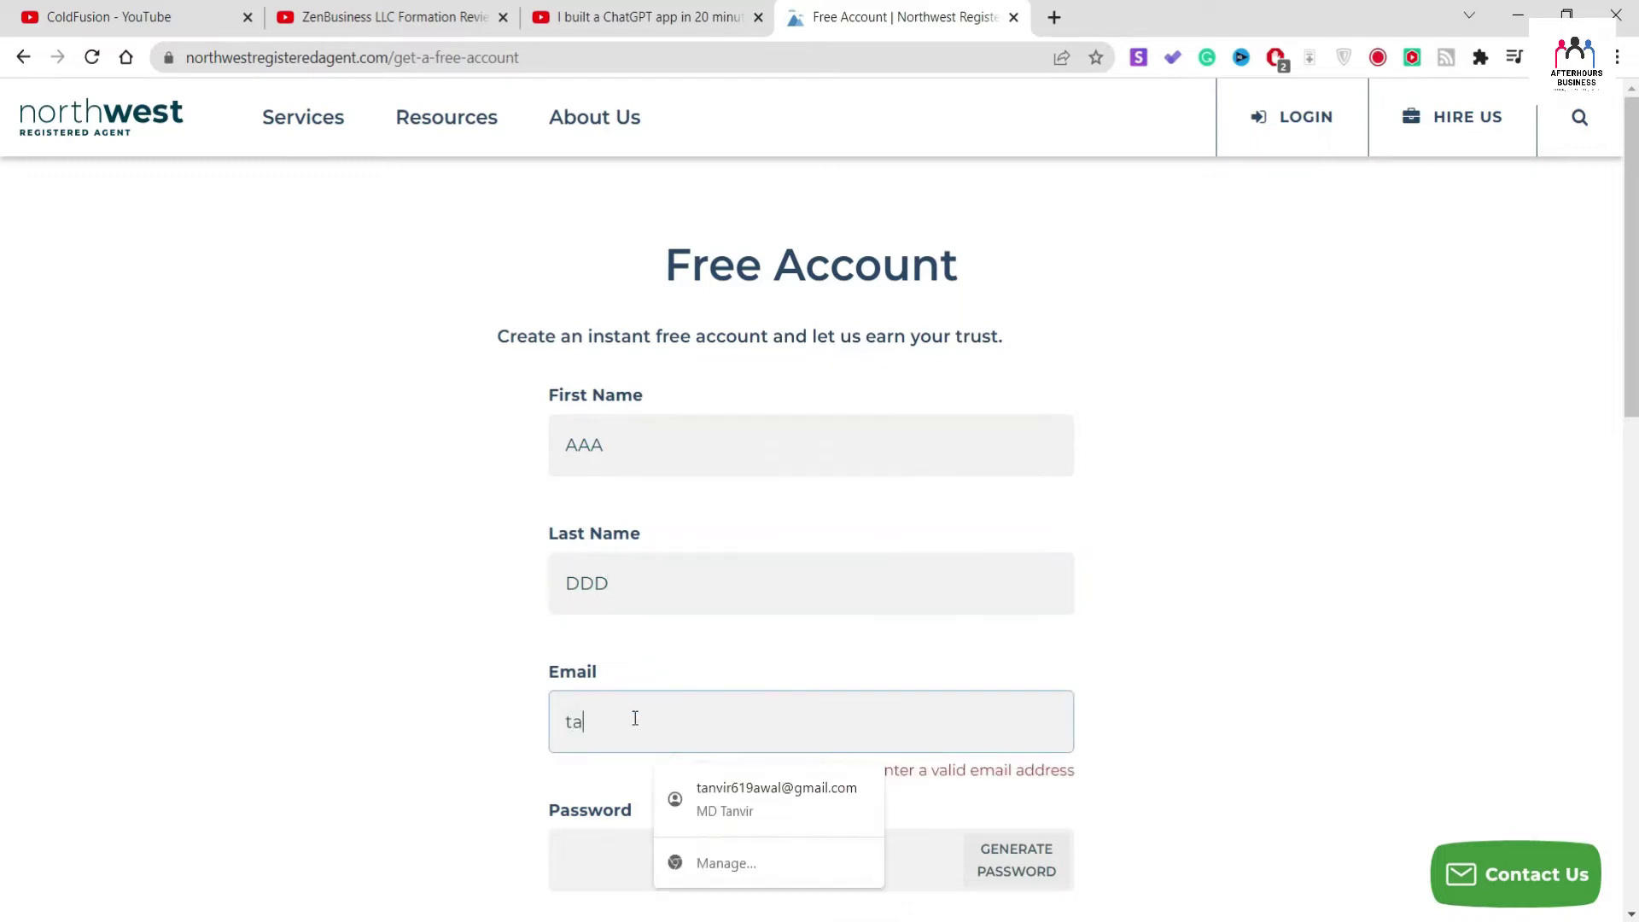
key("Down")
key("Return")
- Enter and confirm the account password, complete the reCAPTCHA check and create the account
scroll(623, 766, "down", 5)
left_click(663, 416)
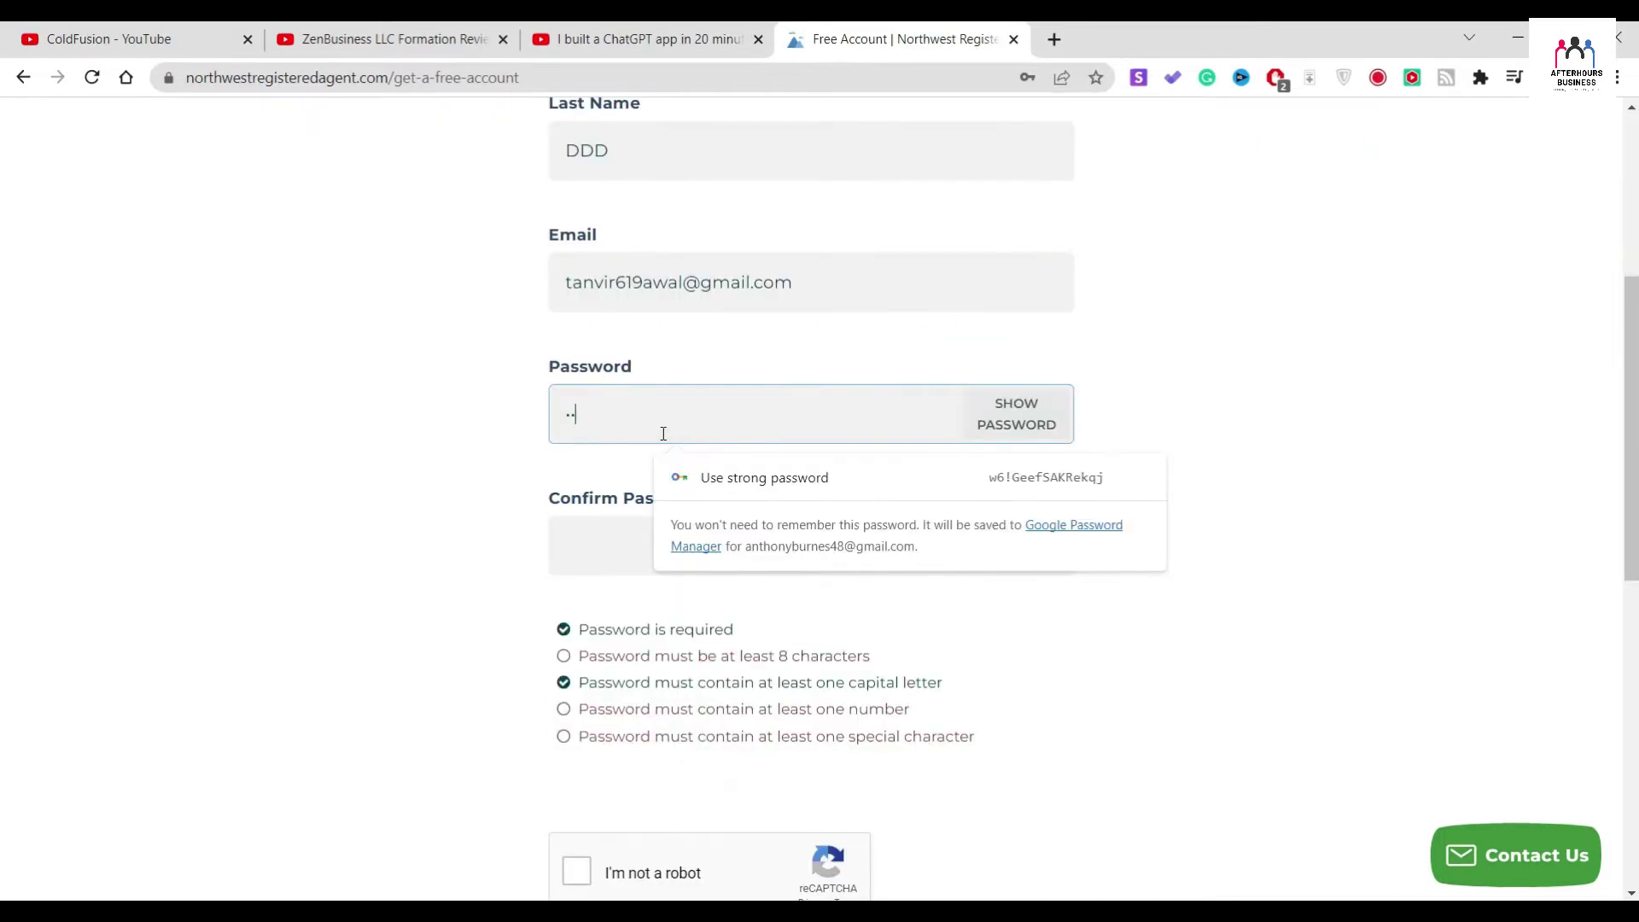
type("•••••••••••")
left_click(663, 528)
type("•••••••••••")
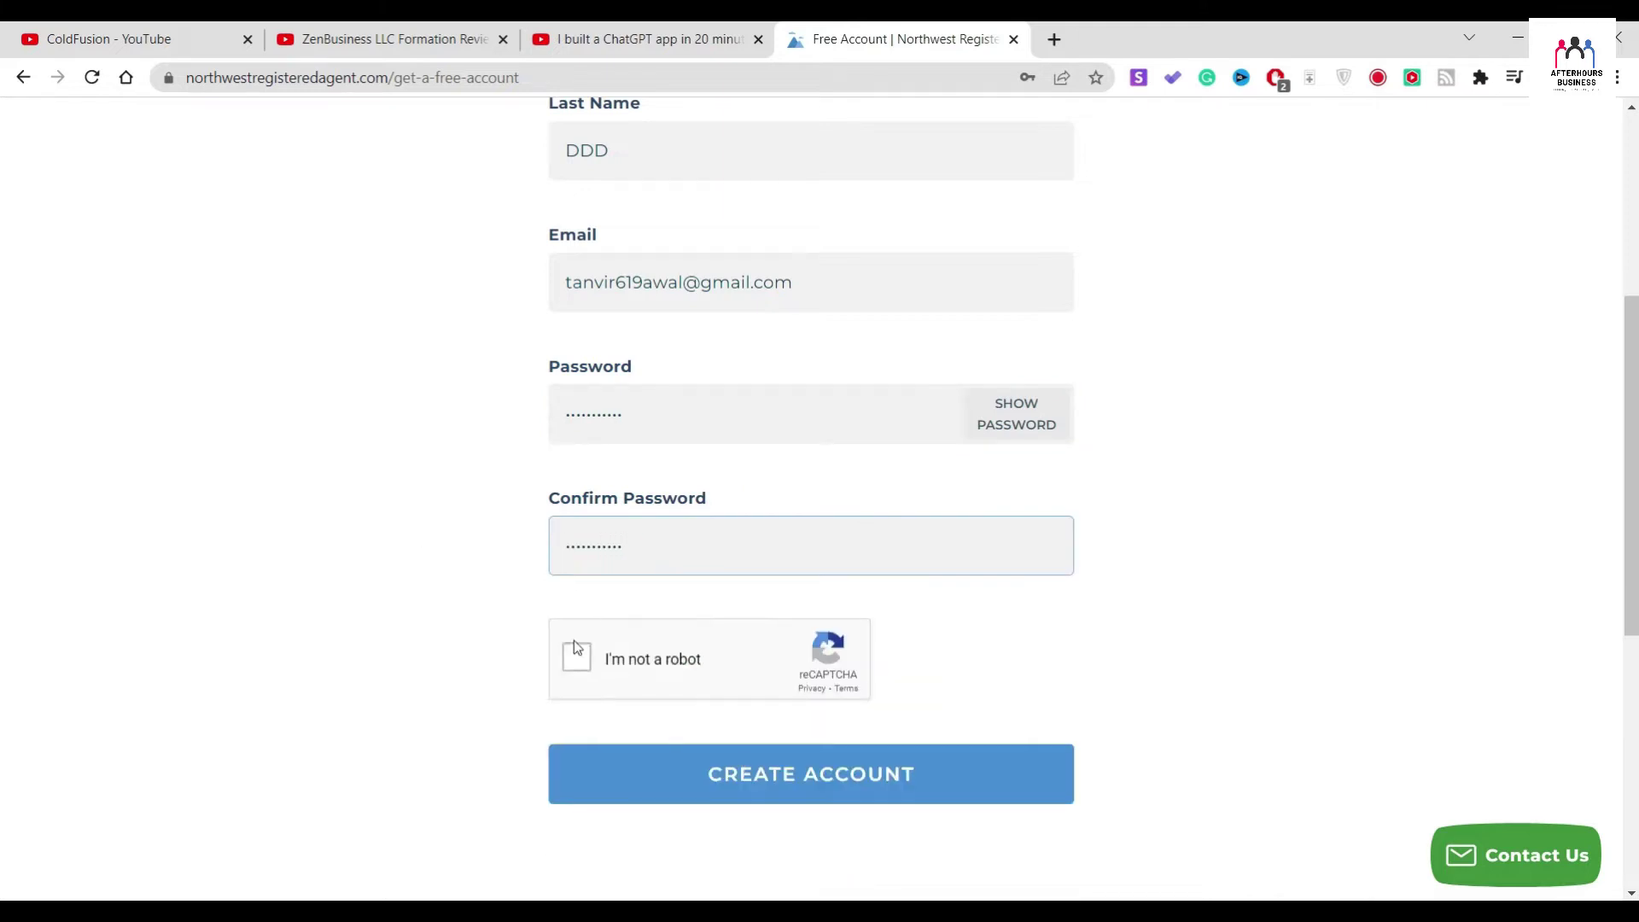
left_click(576, 657)
left_click(785, 779)
scroll(447, 585, "up", 5)
scroll(448, 585, "down", 4)
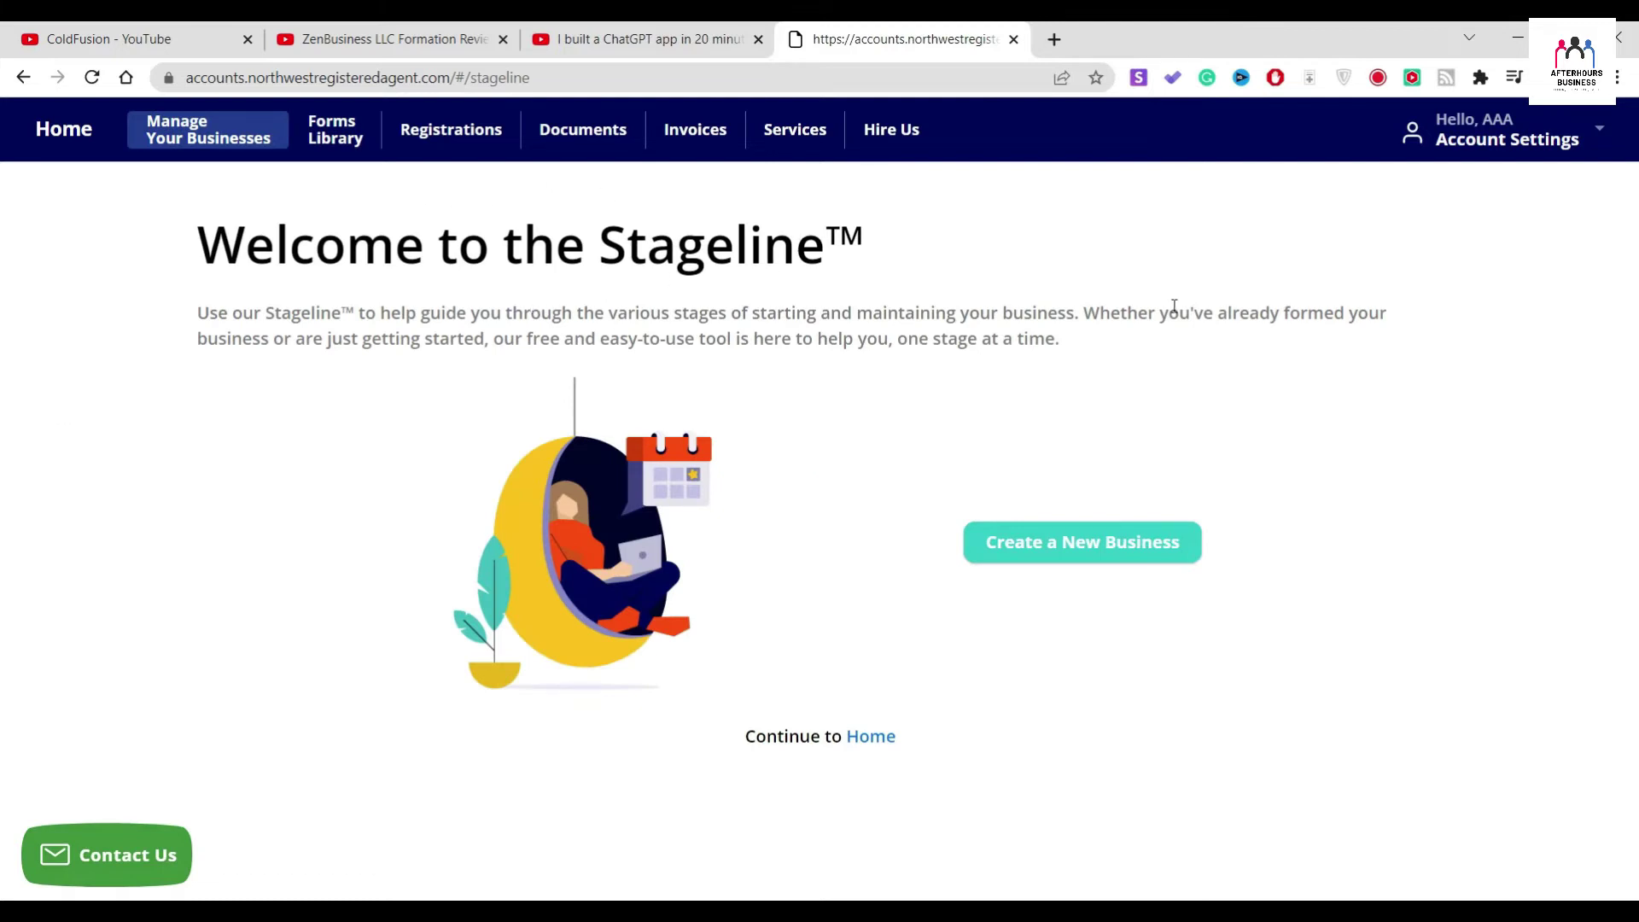
- Create a new business named Business Geek with an LLC entity type
left_click(1075, 541)
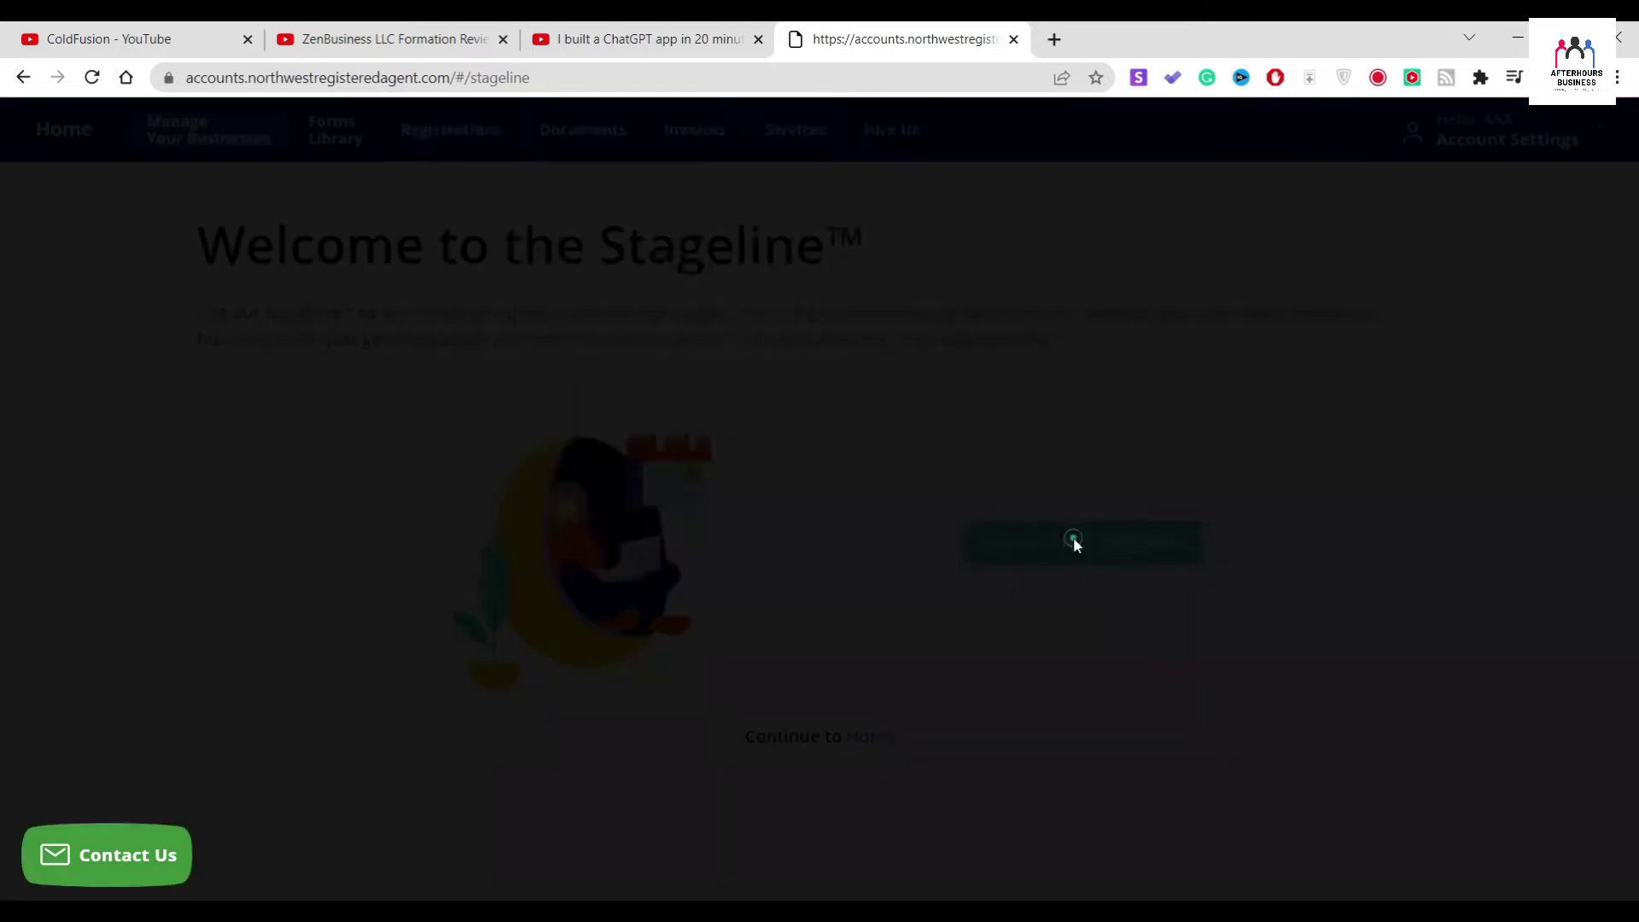
left_click(635, 332)
type("B")
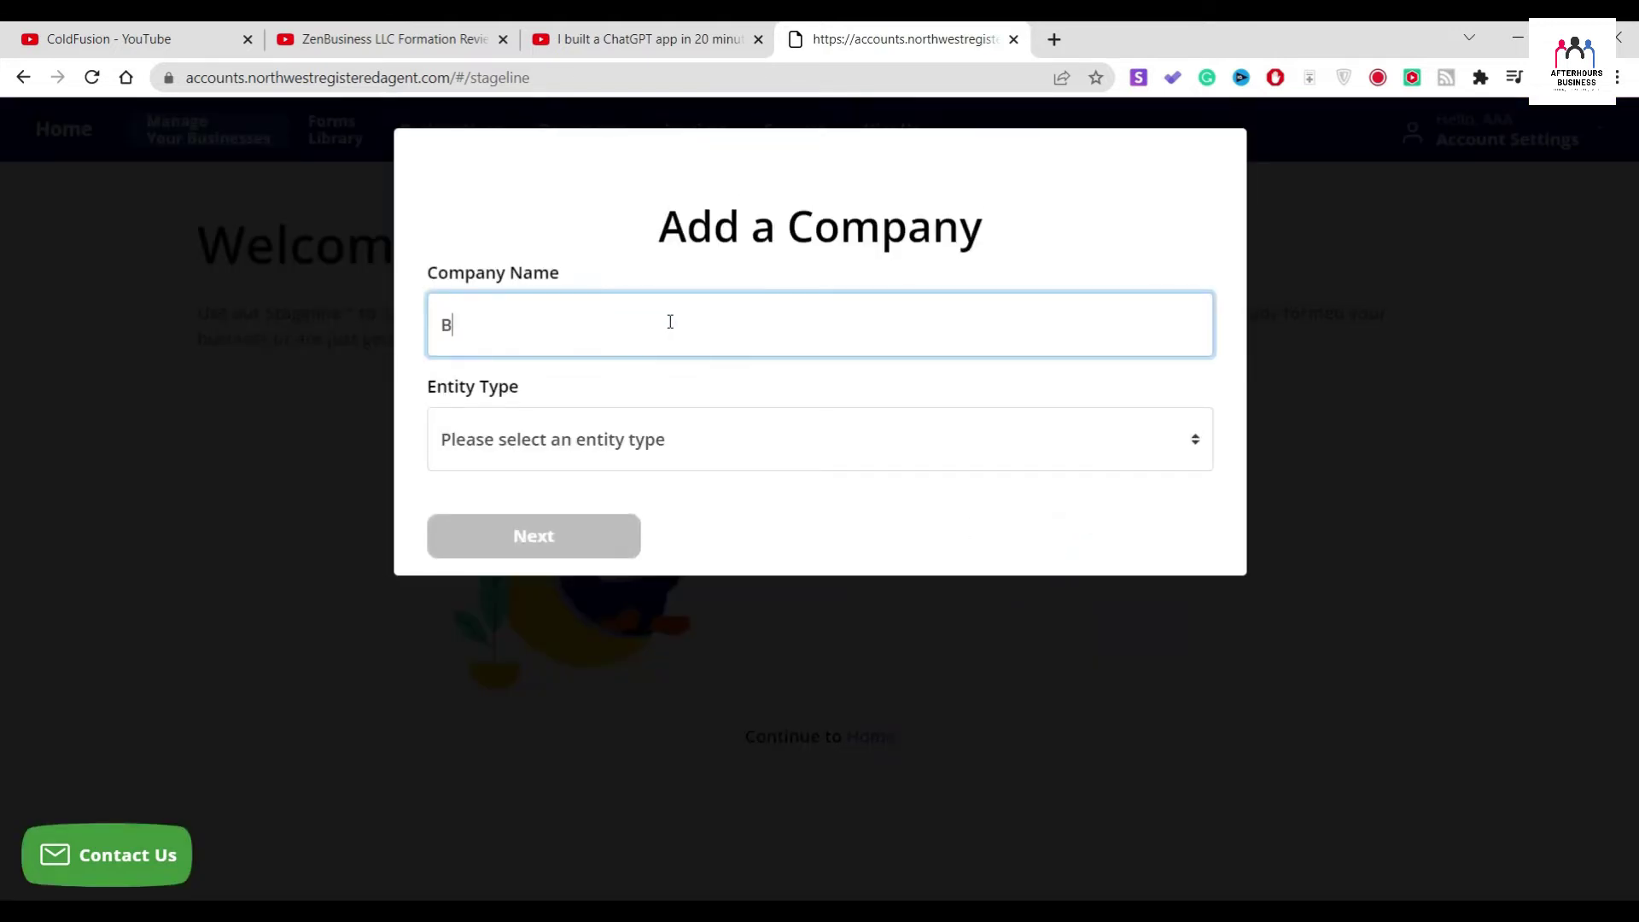
type("usiness Geek")
left_click(728, 436)
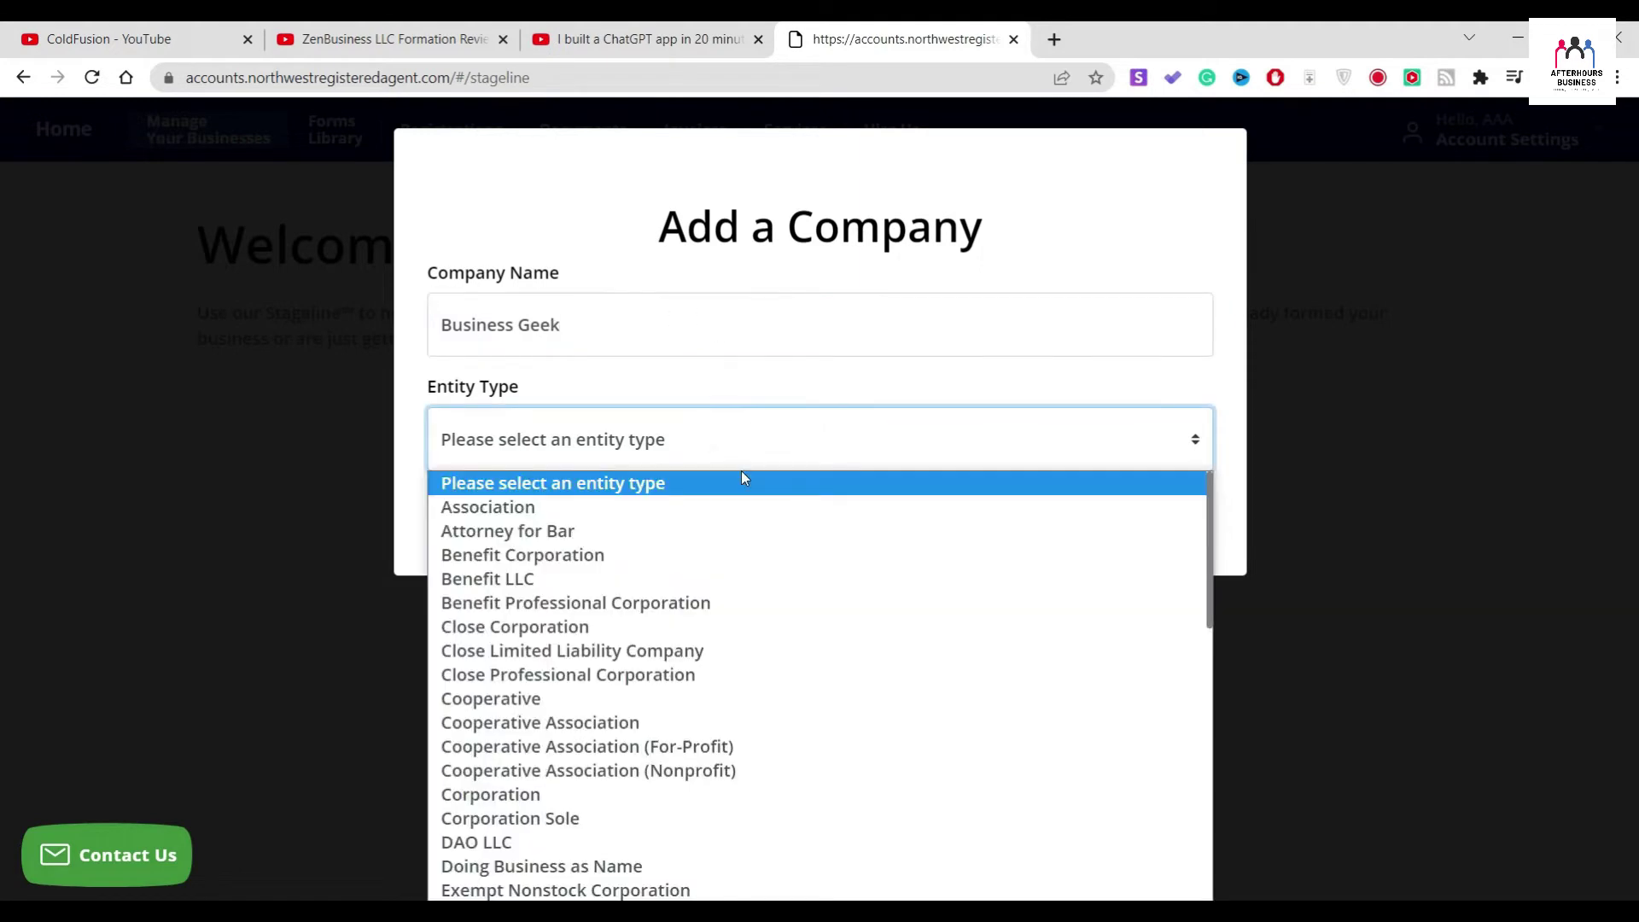
scroll(756, 676, "down", 3)
left_click(782, 771)
left_click(592, 551)
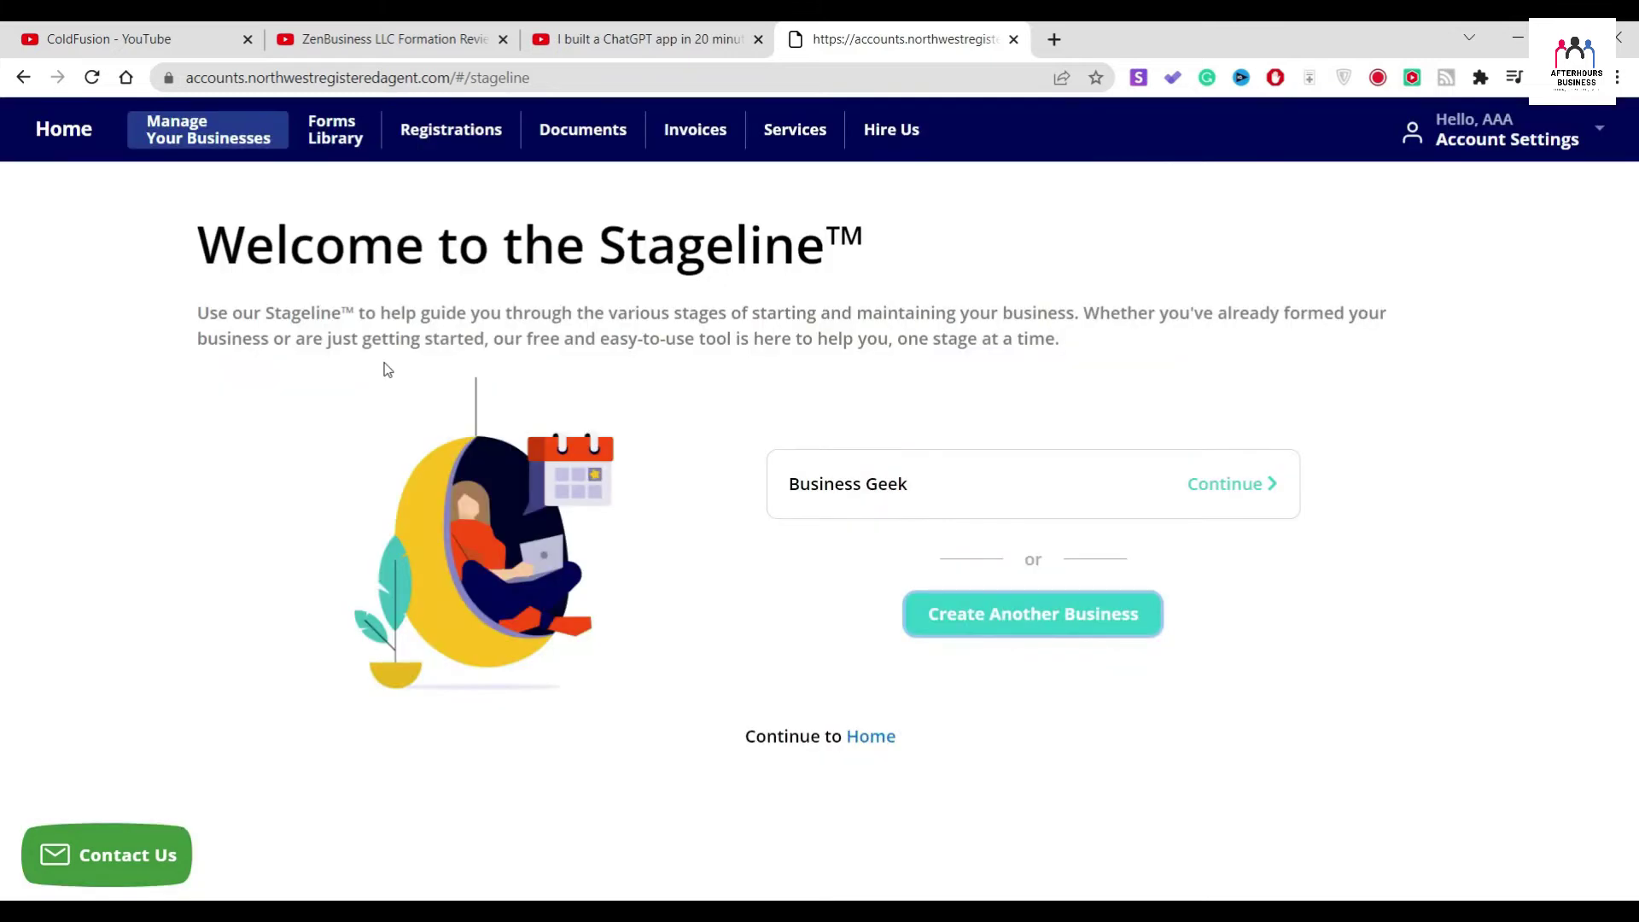
- Set the company's home state to South Carolina and choose "No, I would like to form a company"
left_click(1033, 636)
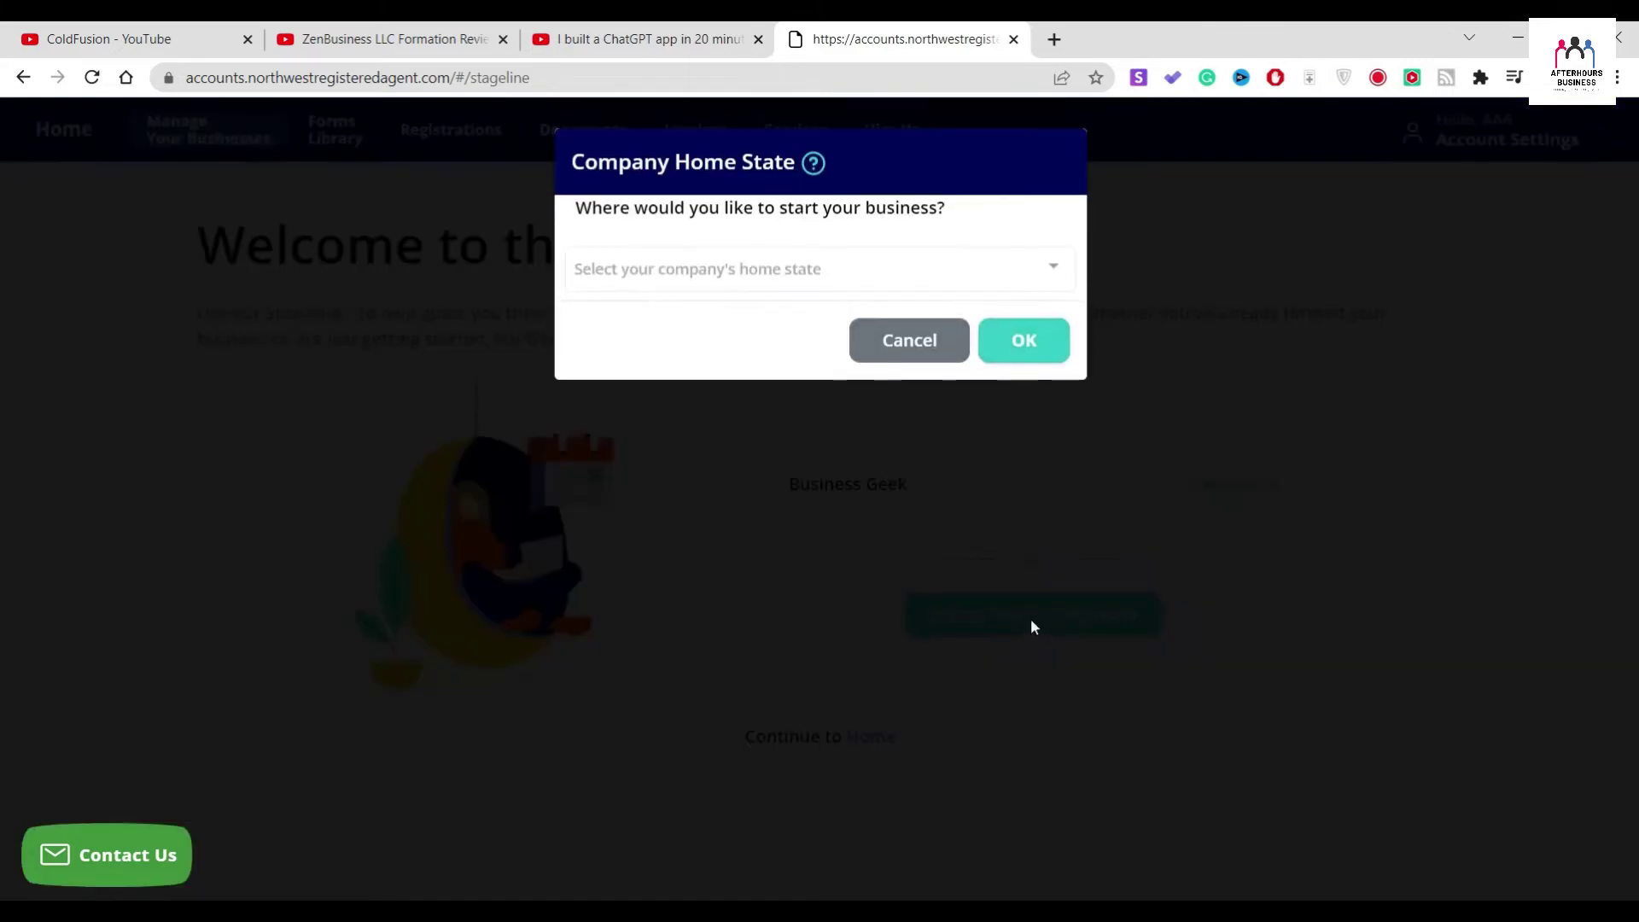
left_click(758, 270)
scroll(739, 502, "down", 10)
scroll(739, 503, "down", 10)
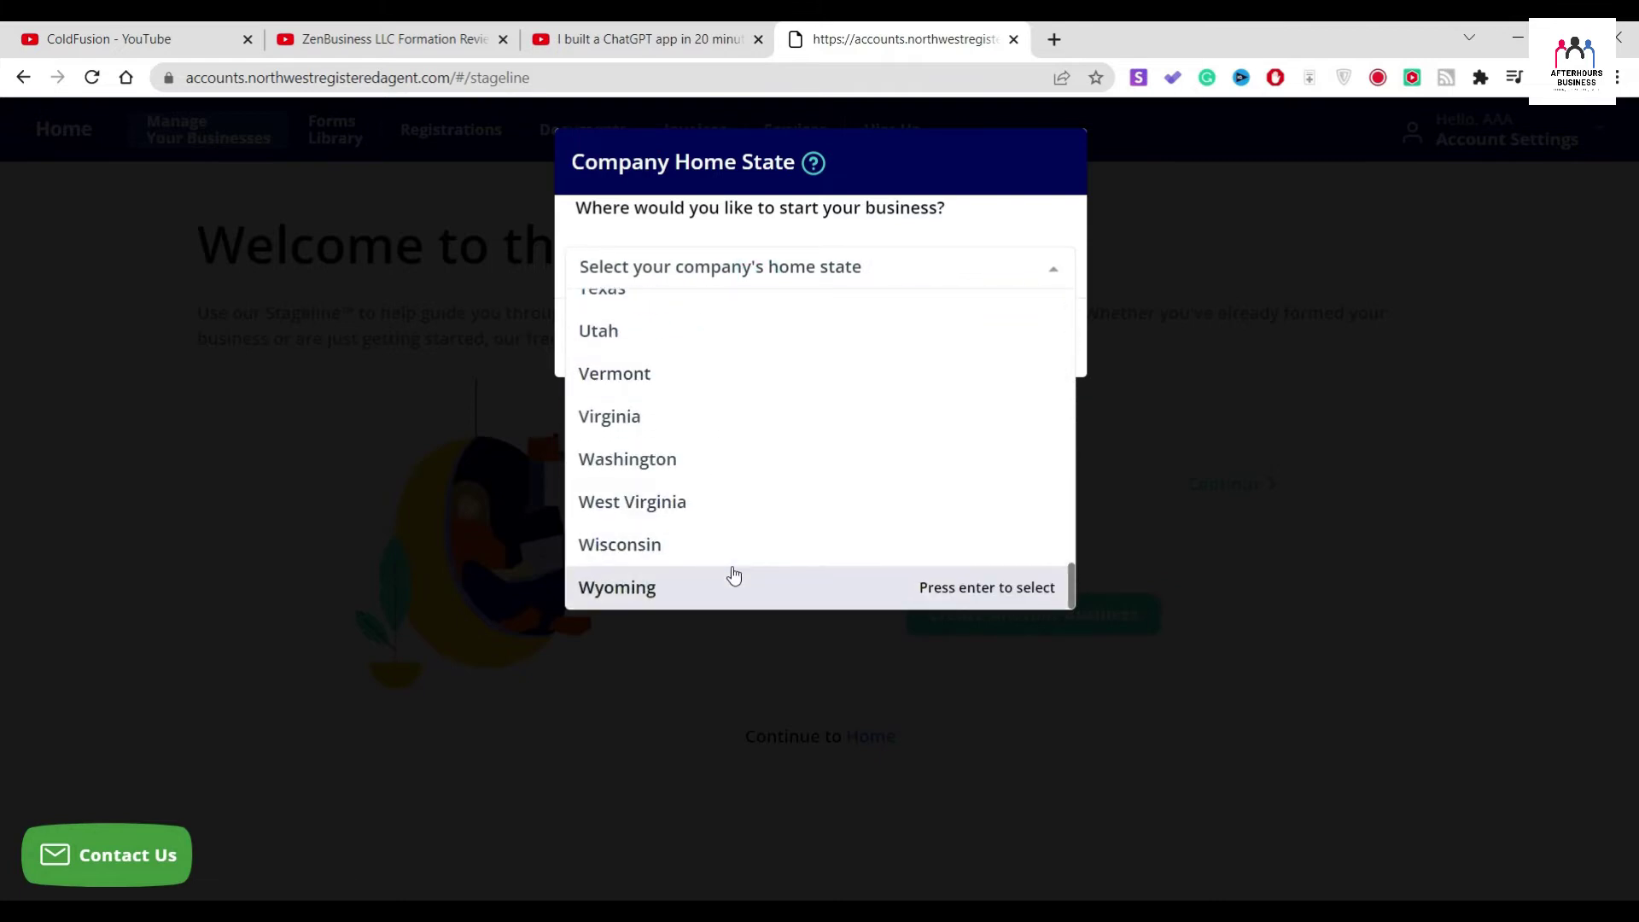
scroll(733, 576, "up", 4)
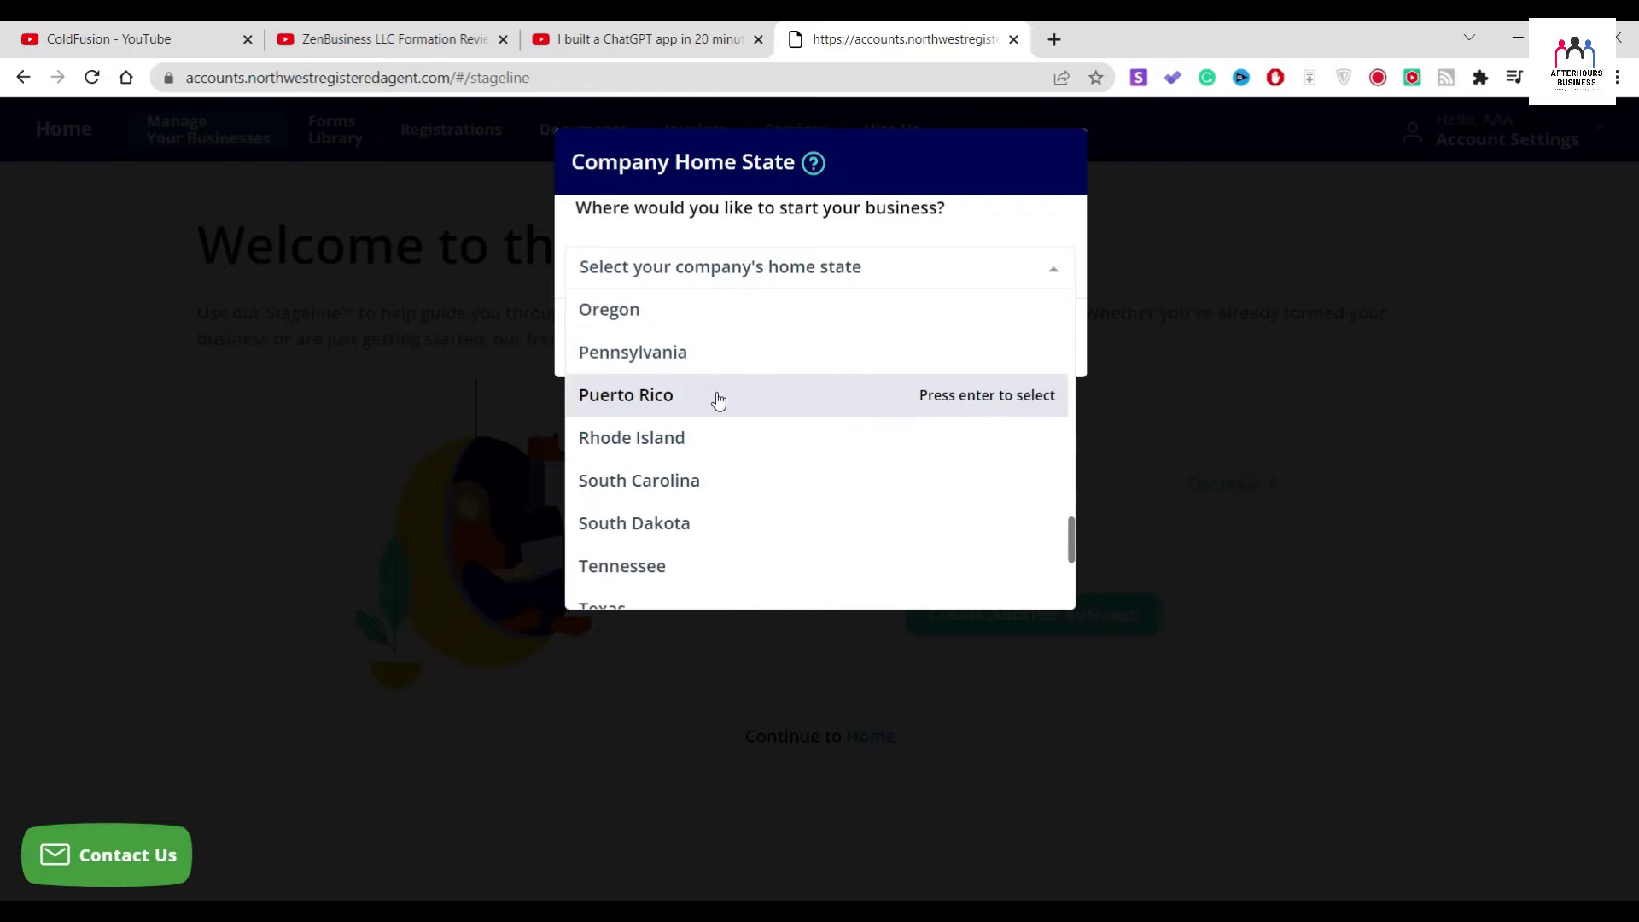
scroll(734, 495, "up", 8)
scroll(726, 486, "down", 5)
scroll(722, 484, "down", 3)
left_click(738, 582)
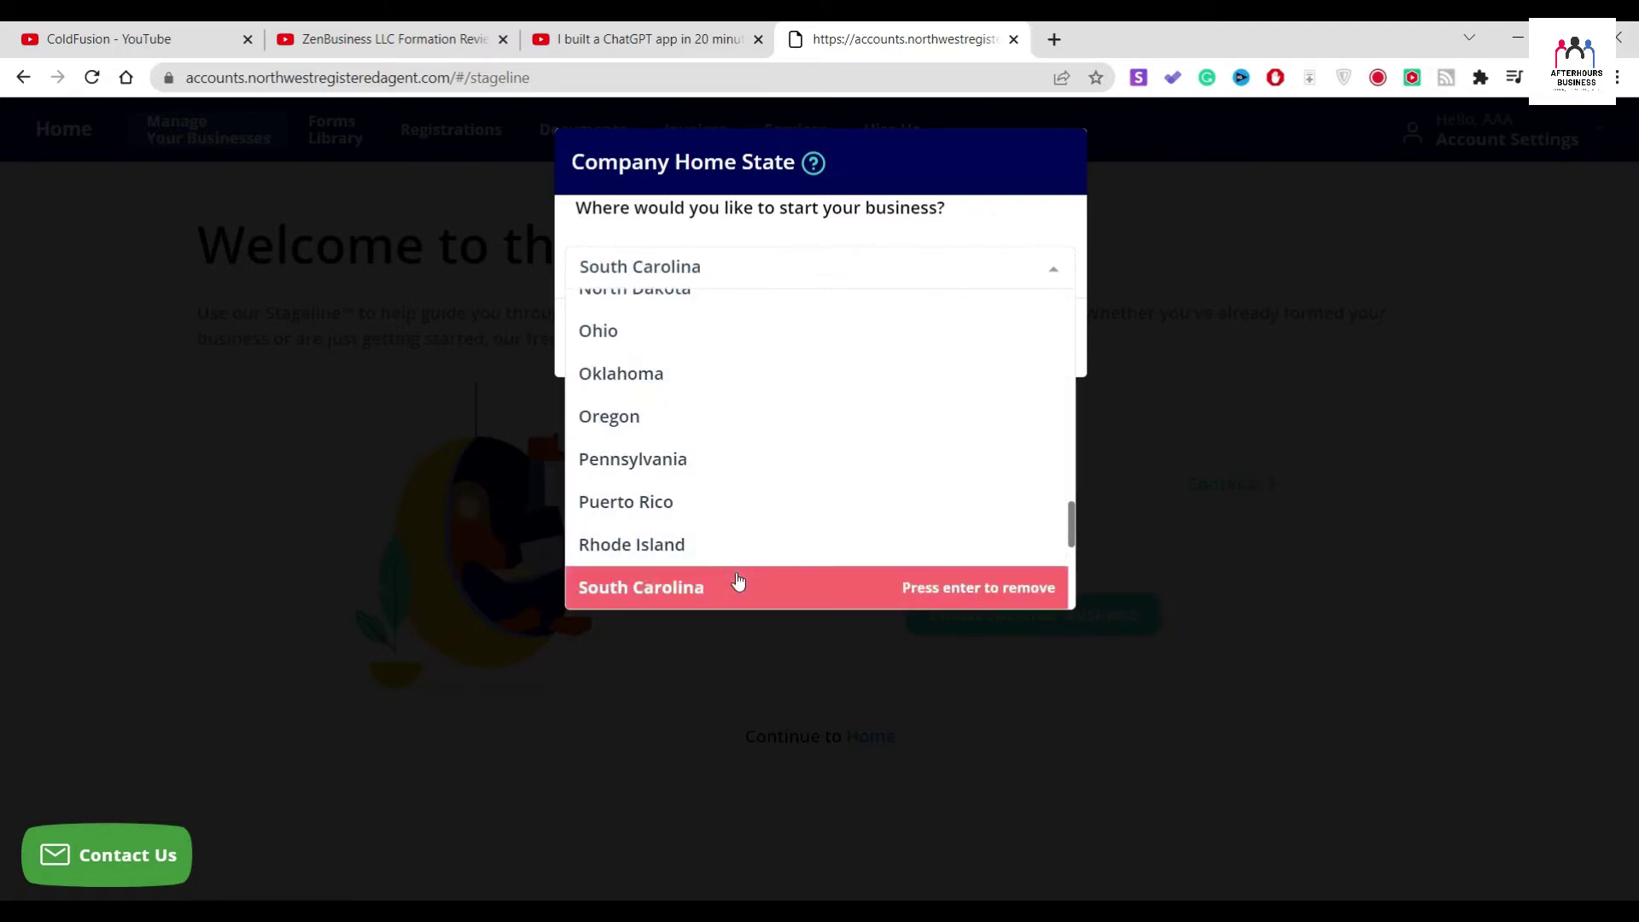
left_click(1042, 346)
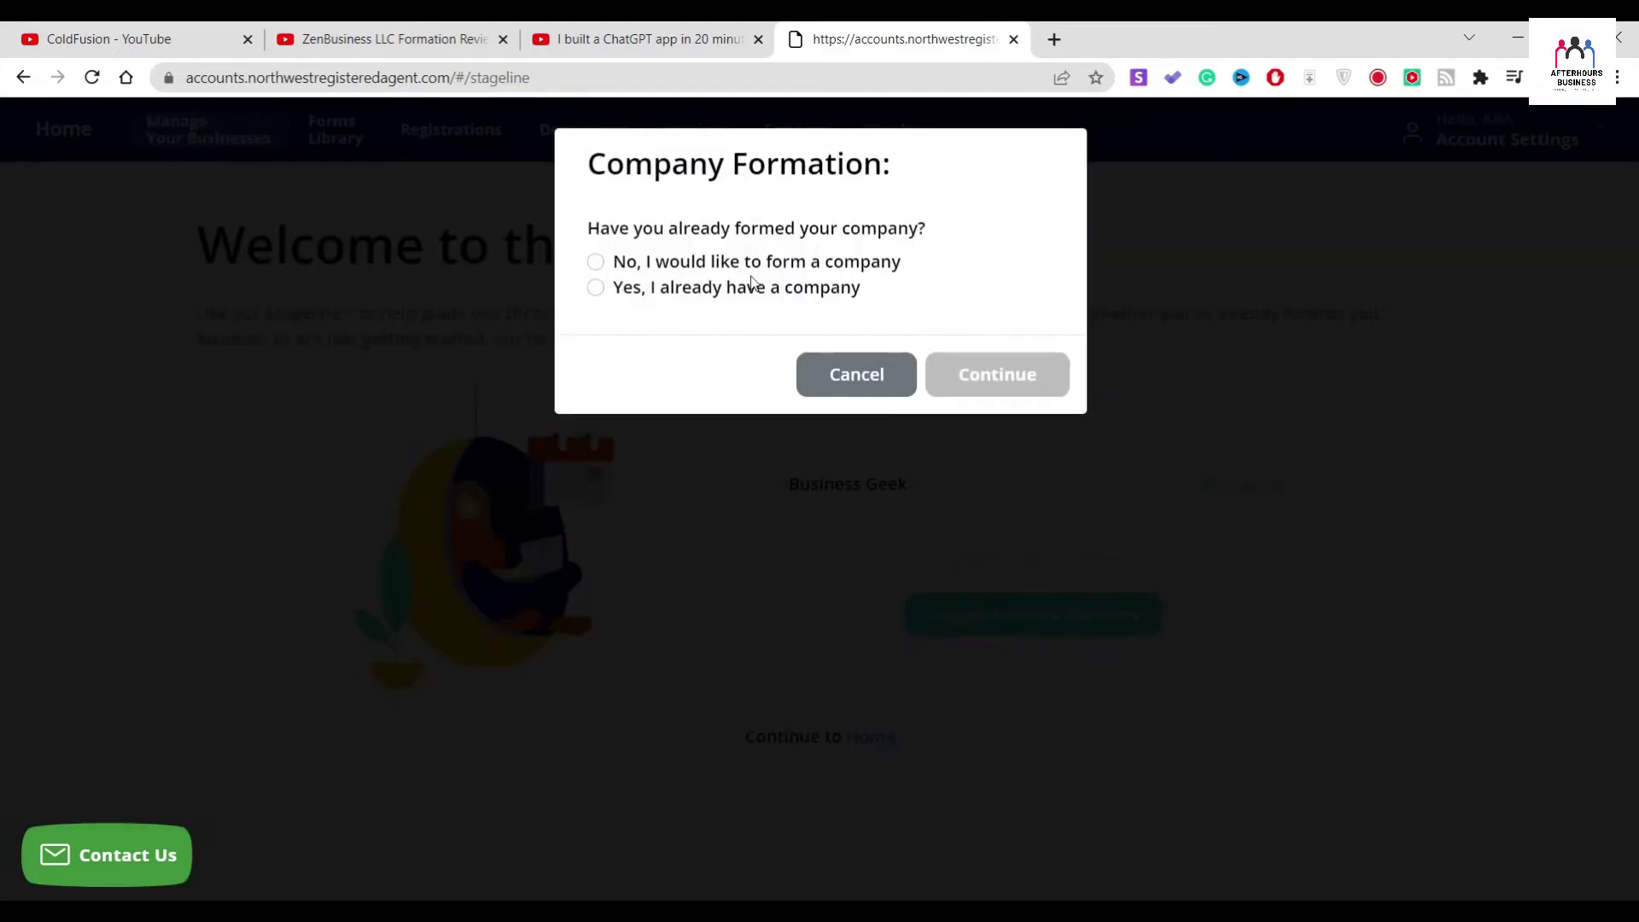
left_click(751, 261)
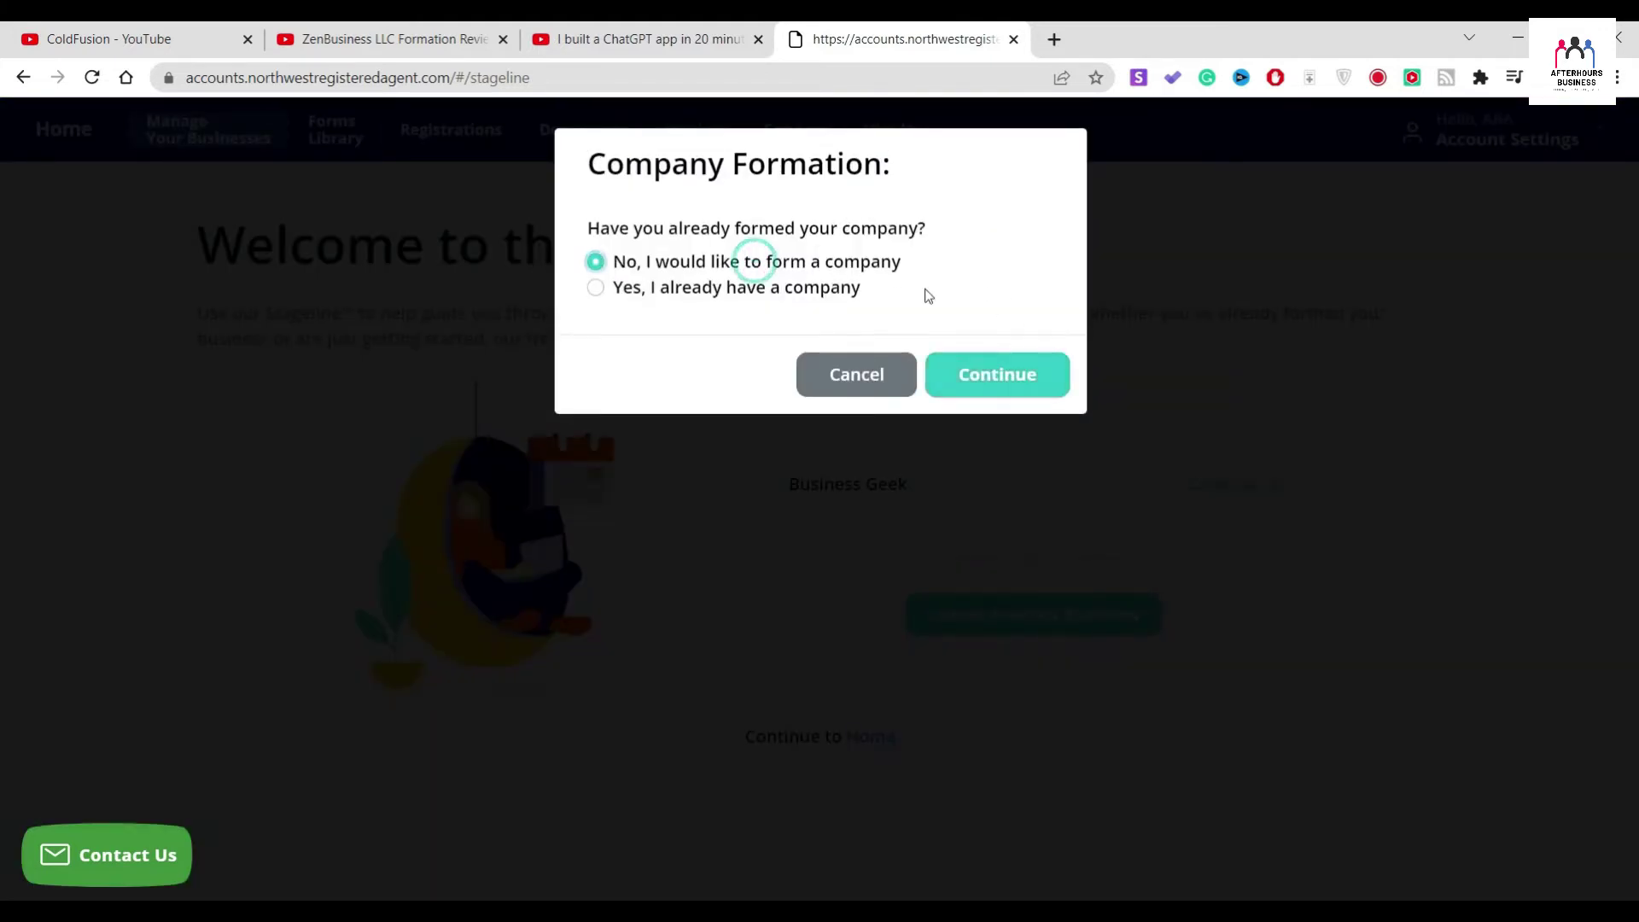
left_click(990, 380)
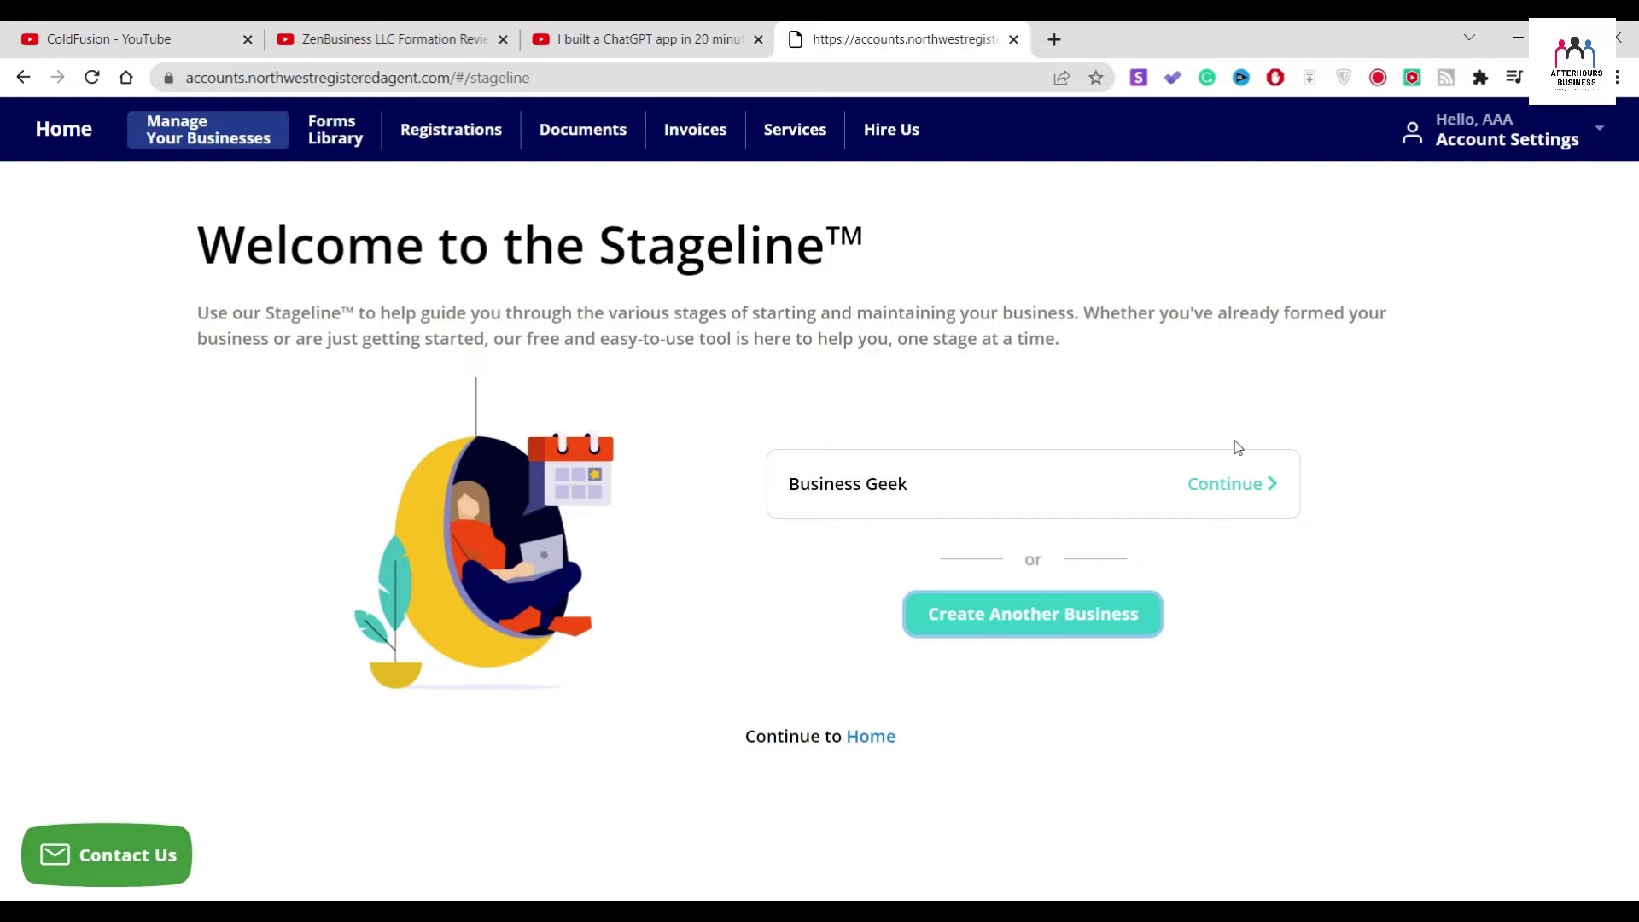
- Continue the Business Geek Stageline to the registered agent stage and decline the registered agent service
left_click(1248, 480)
left_click(1424, 819)
left_click(1419, 833)
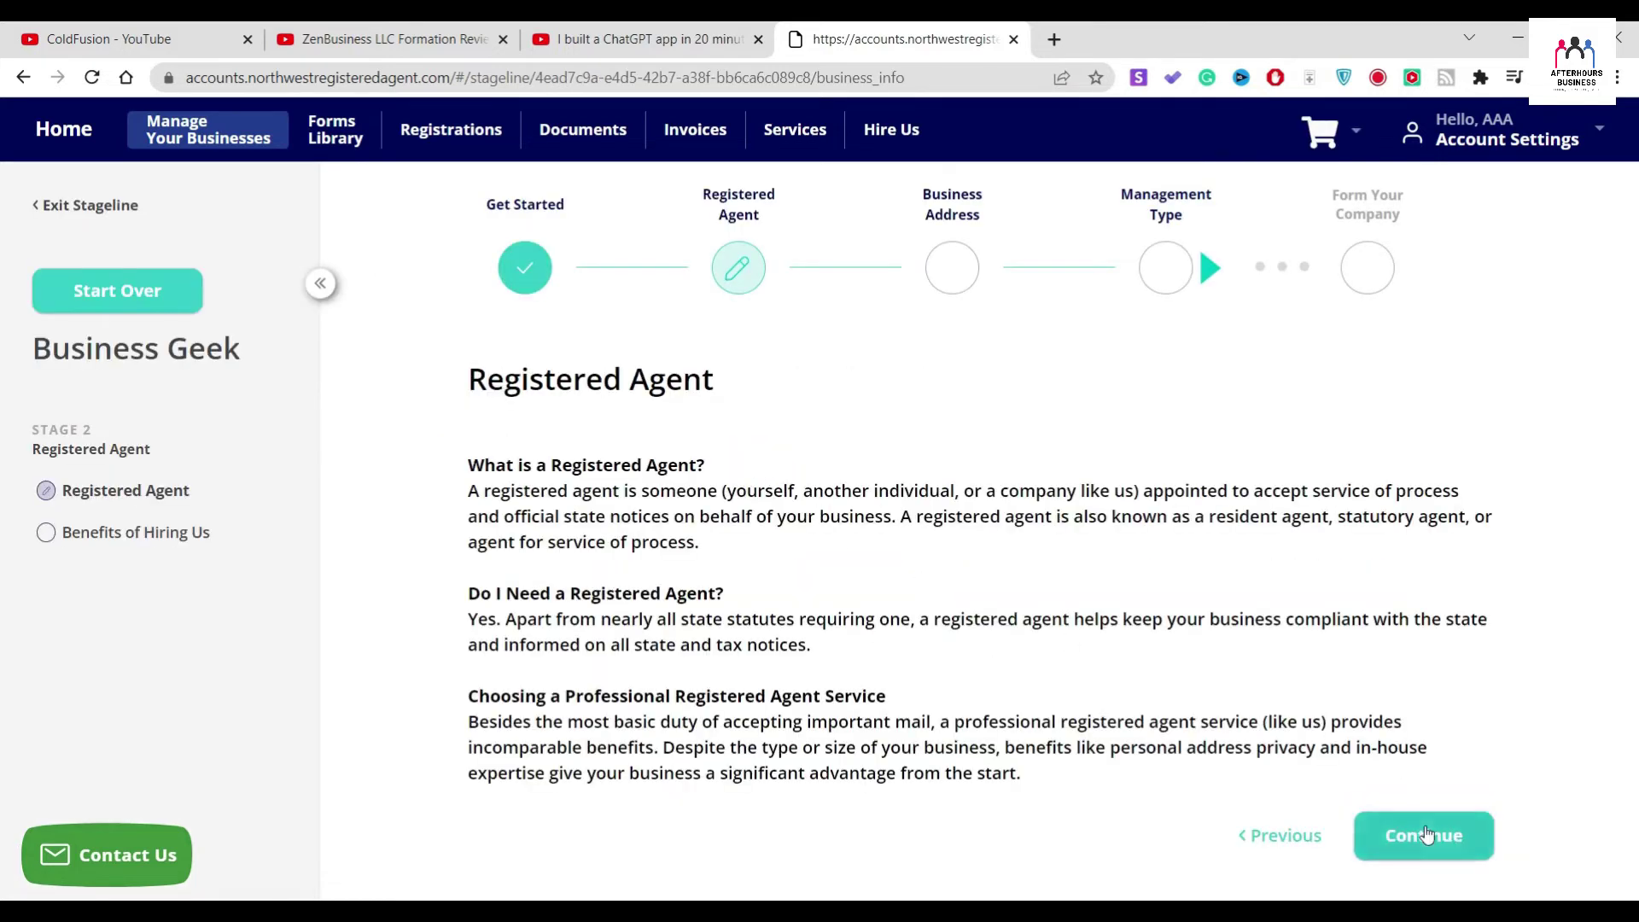
scroll(821, 570, "down", 1)
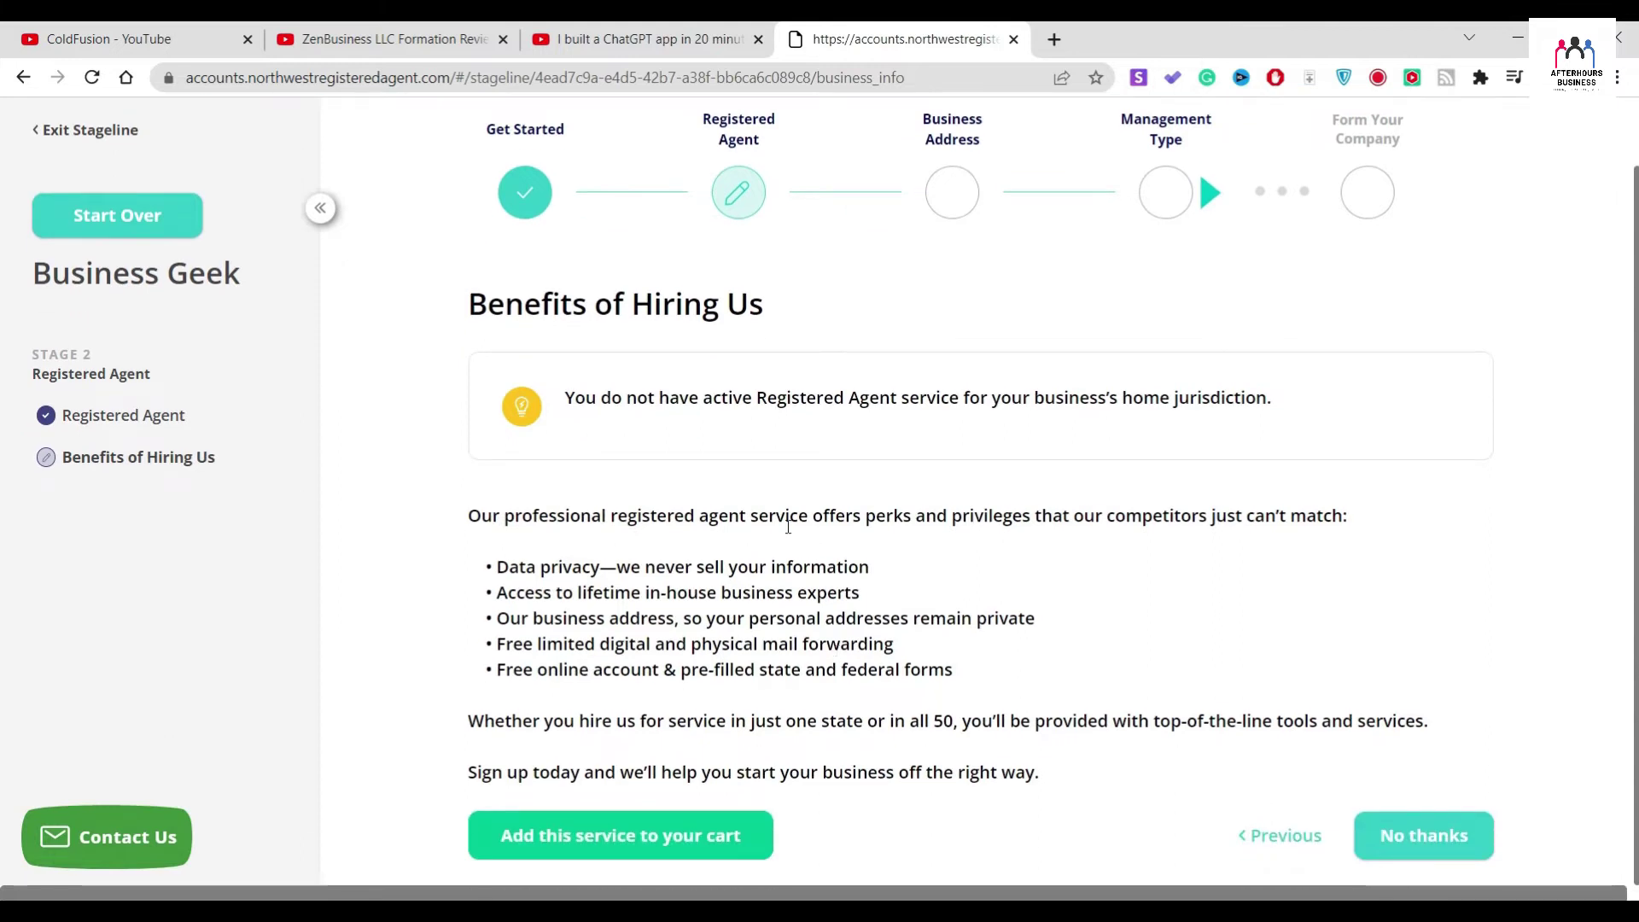
scroll(1417, 841, "up", 1)
scroll(1418, 844, "down", 1)
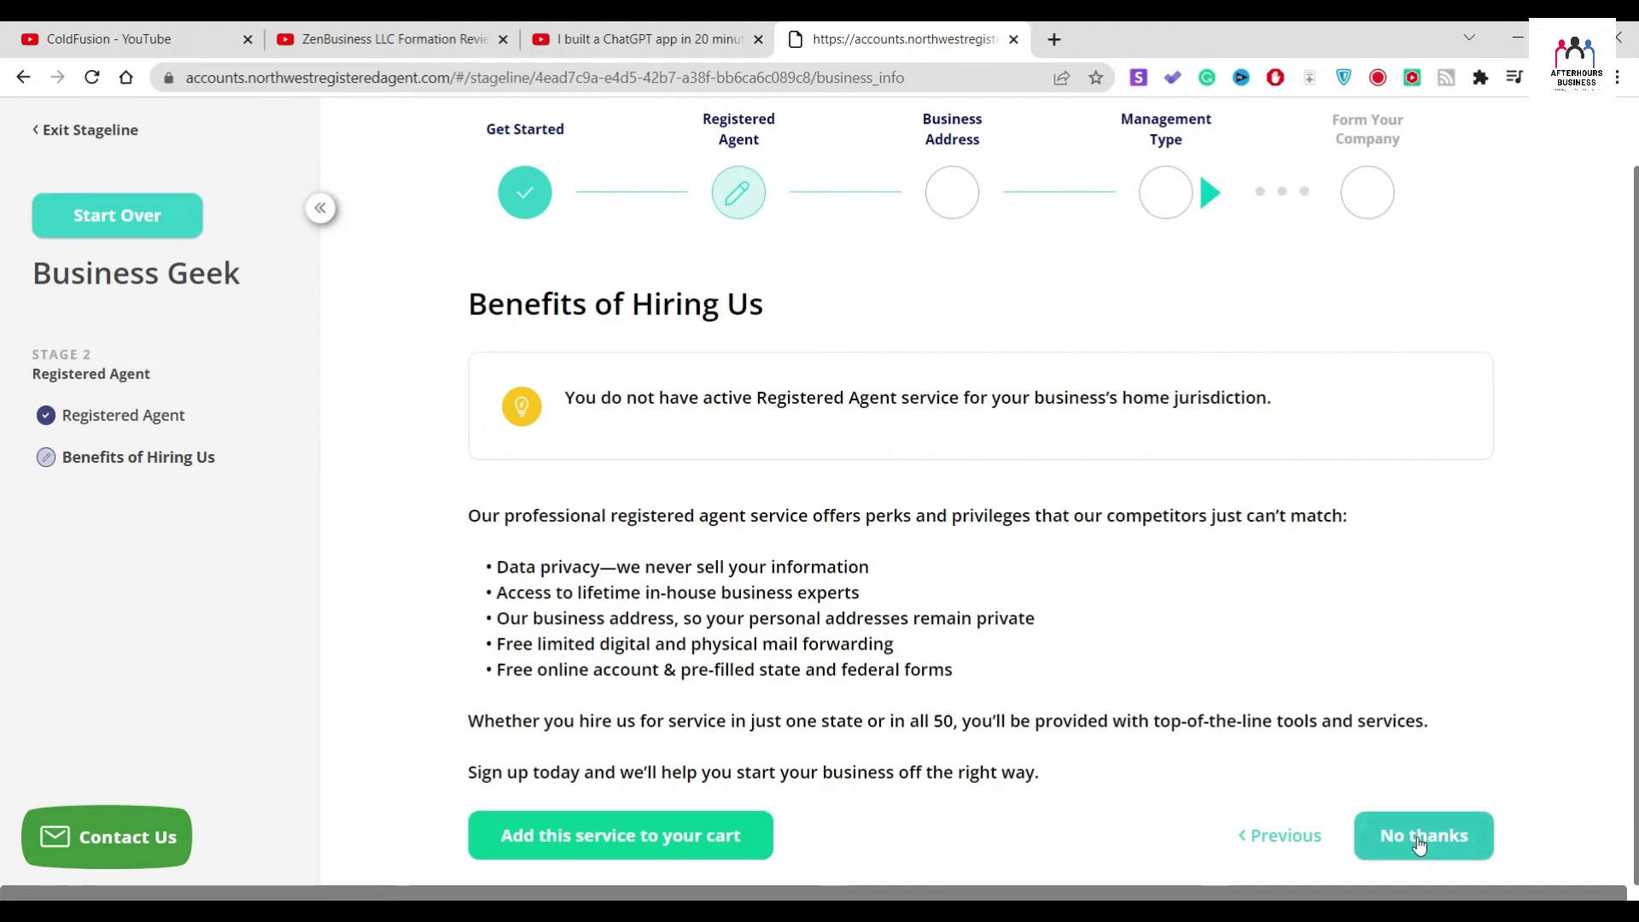
left_click(1418, 843)
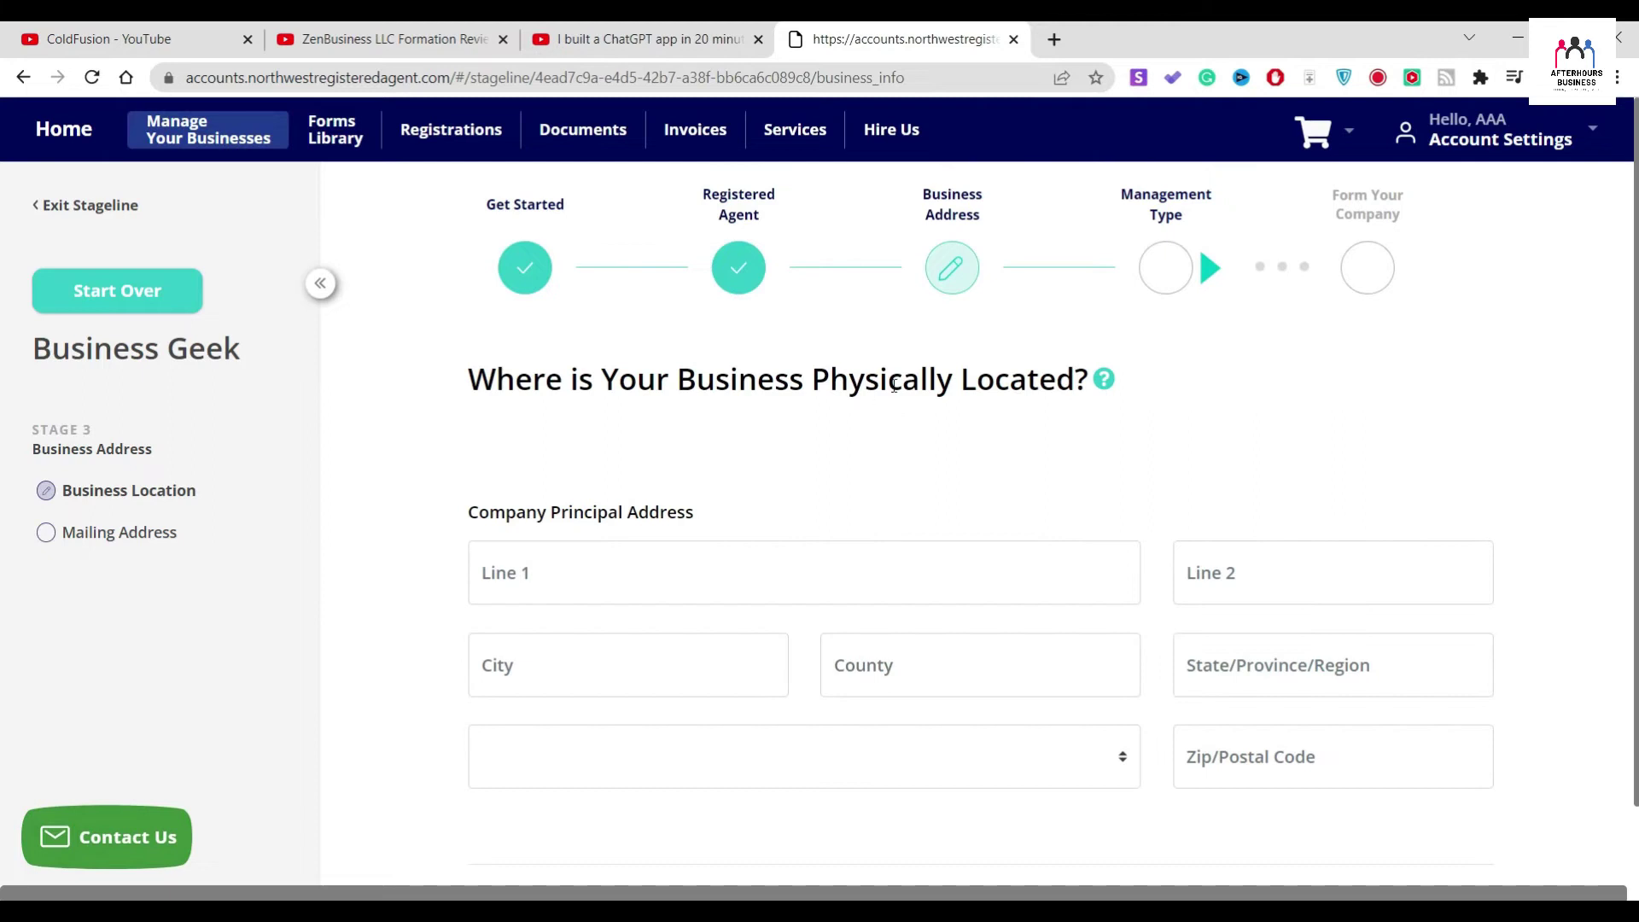
- Fill in the company's principal address, including county, state, postal code and country, and submit it
scroll(854, 397, "down", 1)
left_click(716, 462)
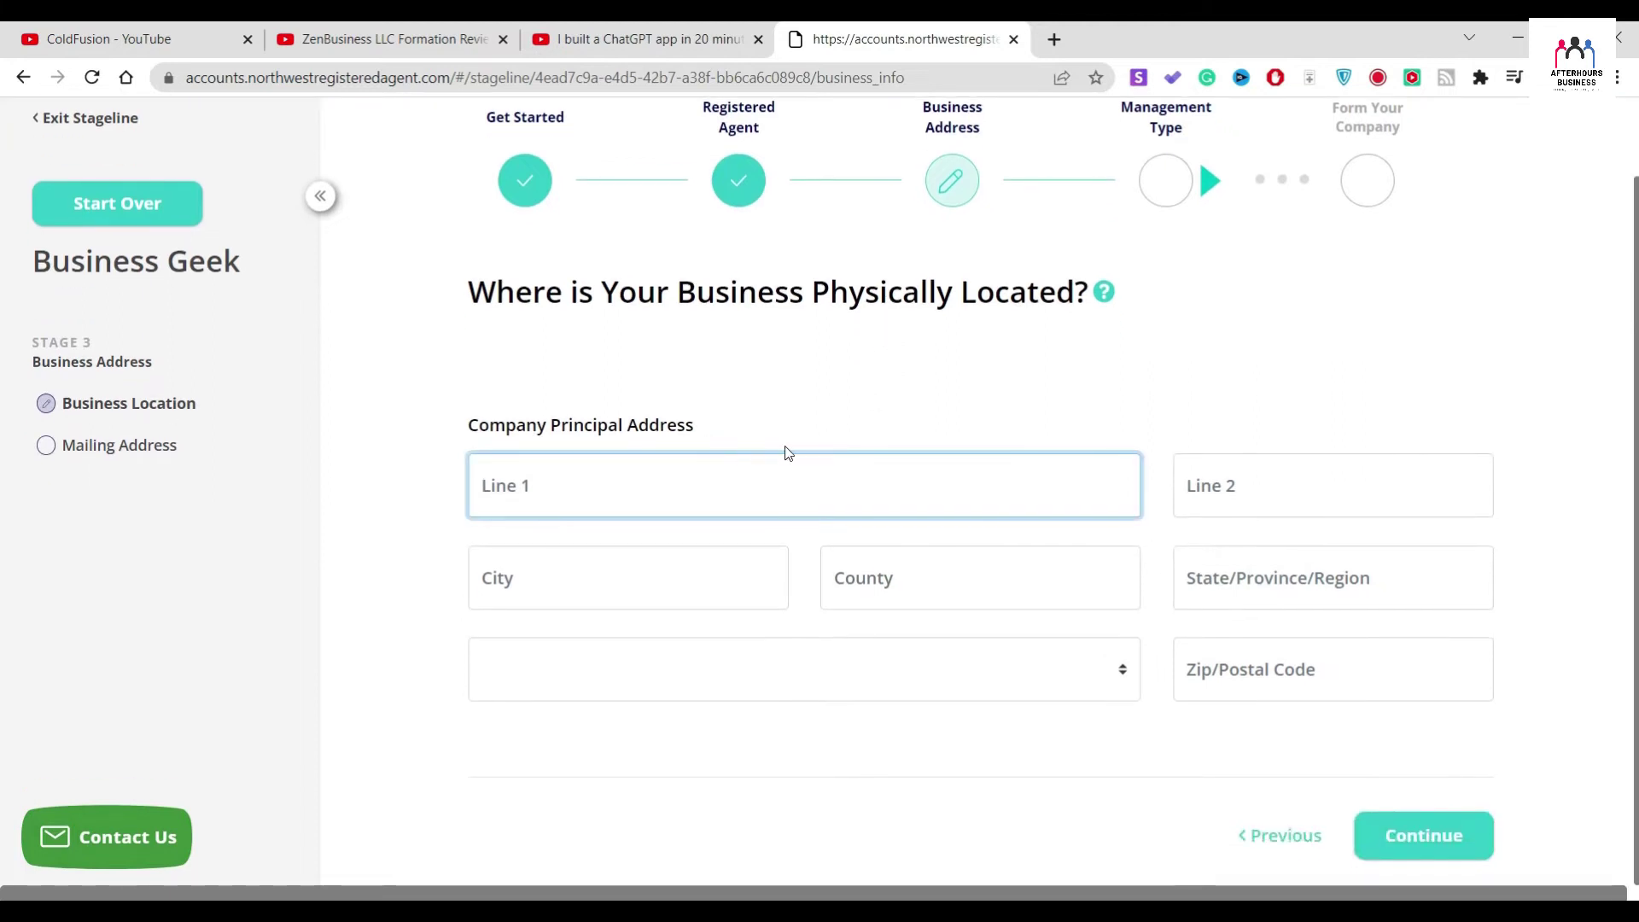
type("25/5,East Ave")
left_click(720, 582)
type("DDD")
key("Tab")
type("EEE")
left_click(1243, 571)
type("South Carolina")
left_click(1401, 667)
type("10001")
left_click(905, 665)
left_click(735, 169)
left_click(1423, 835)
- Fill in the company's mailing address, including county, state, postal code and country, and submit it
left_click(675, 480)
left_click(781, 481)
type("55/4, East Ave")
left_click(742, 553)
type("AAA")
key("Tab")
type("EEE")
left_click(1246, 573)
type("South Carolina")
left_click(1263, 653)
type("1-001")
left_click(885, 666)
left_click(669, 170)
left_click(1422, 836)
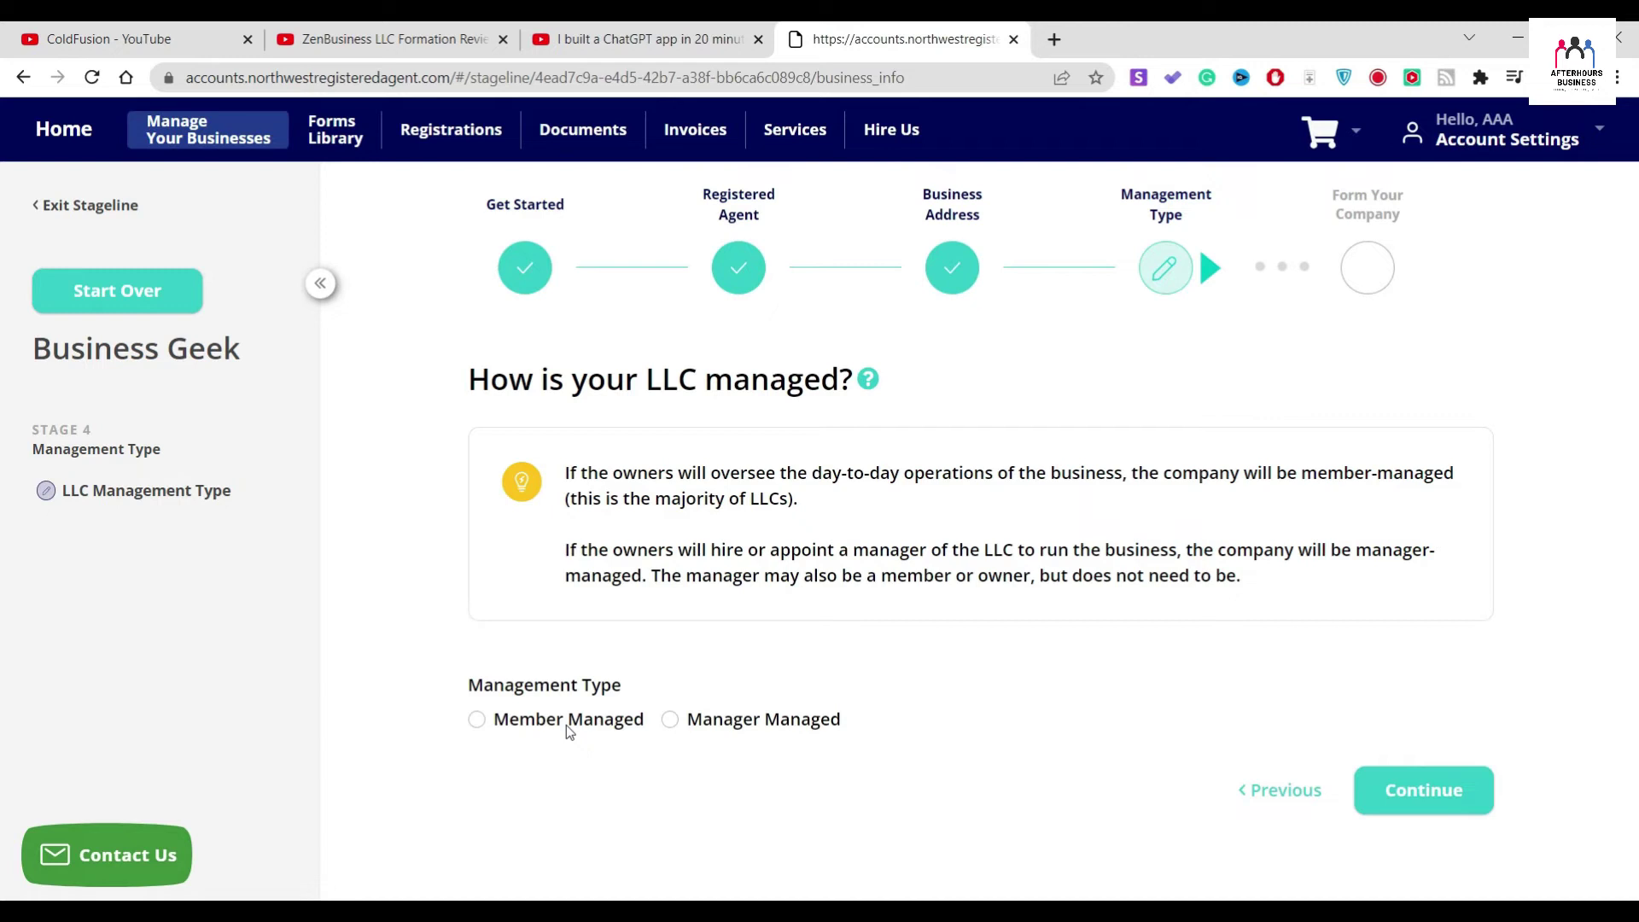
- Set the LLC's management type to Member Managed and start adding a new contact as its member
left_click(566, 725)
left_click(1421, 789)
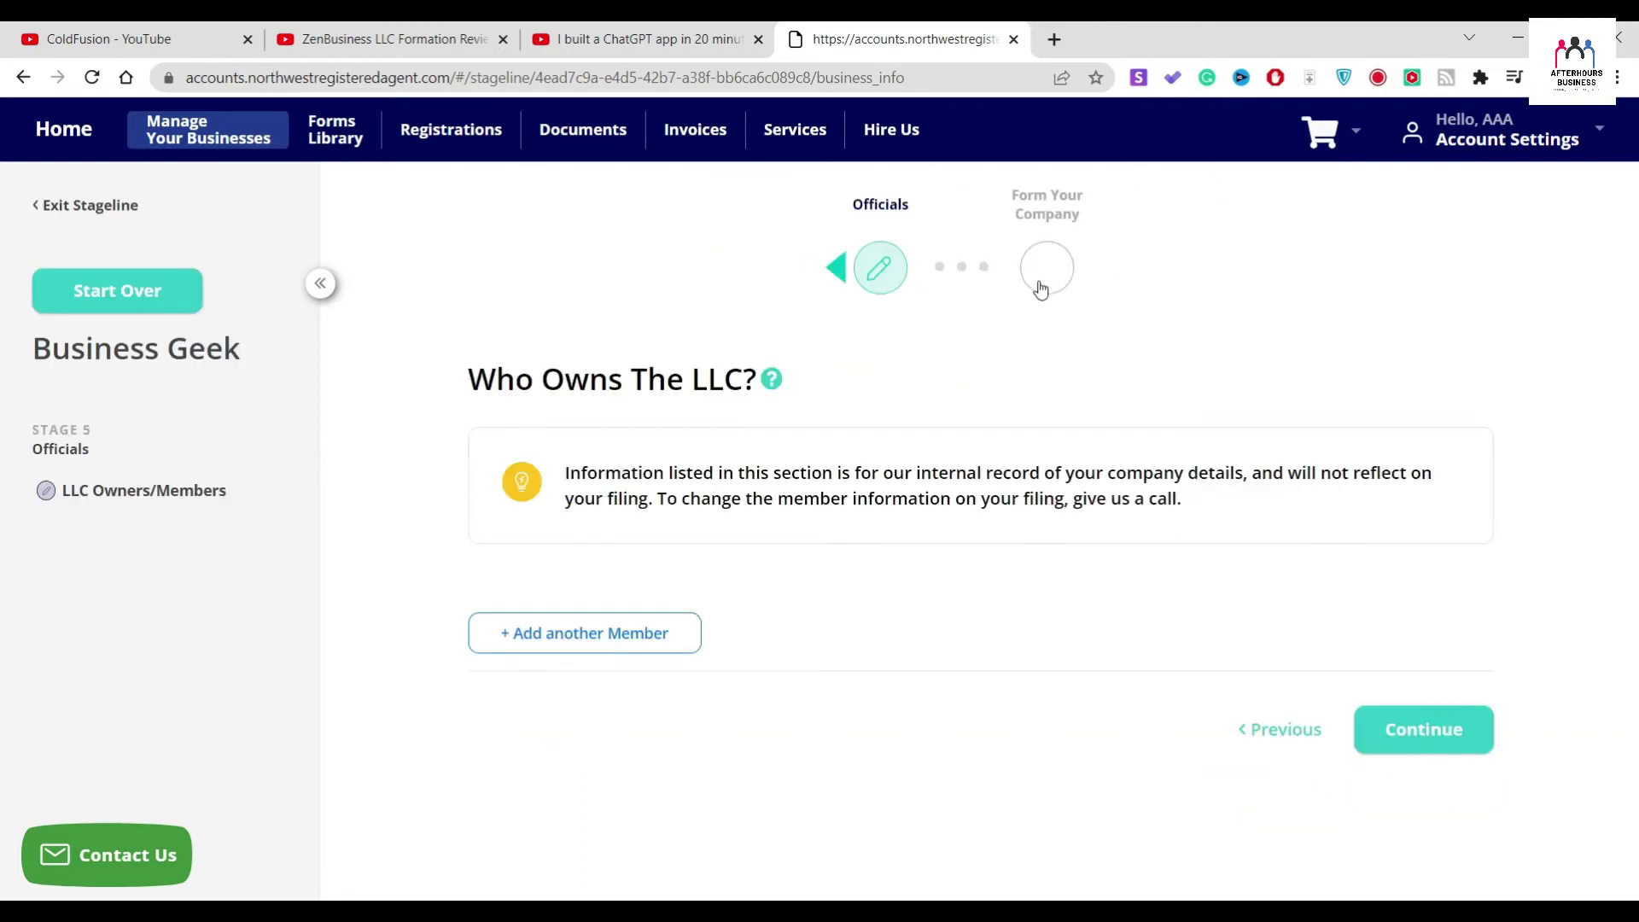
scroll(852, 429, "down", 2)
left_click(816, 461)
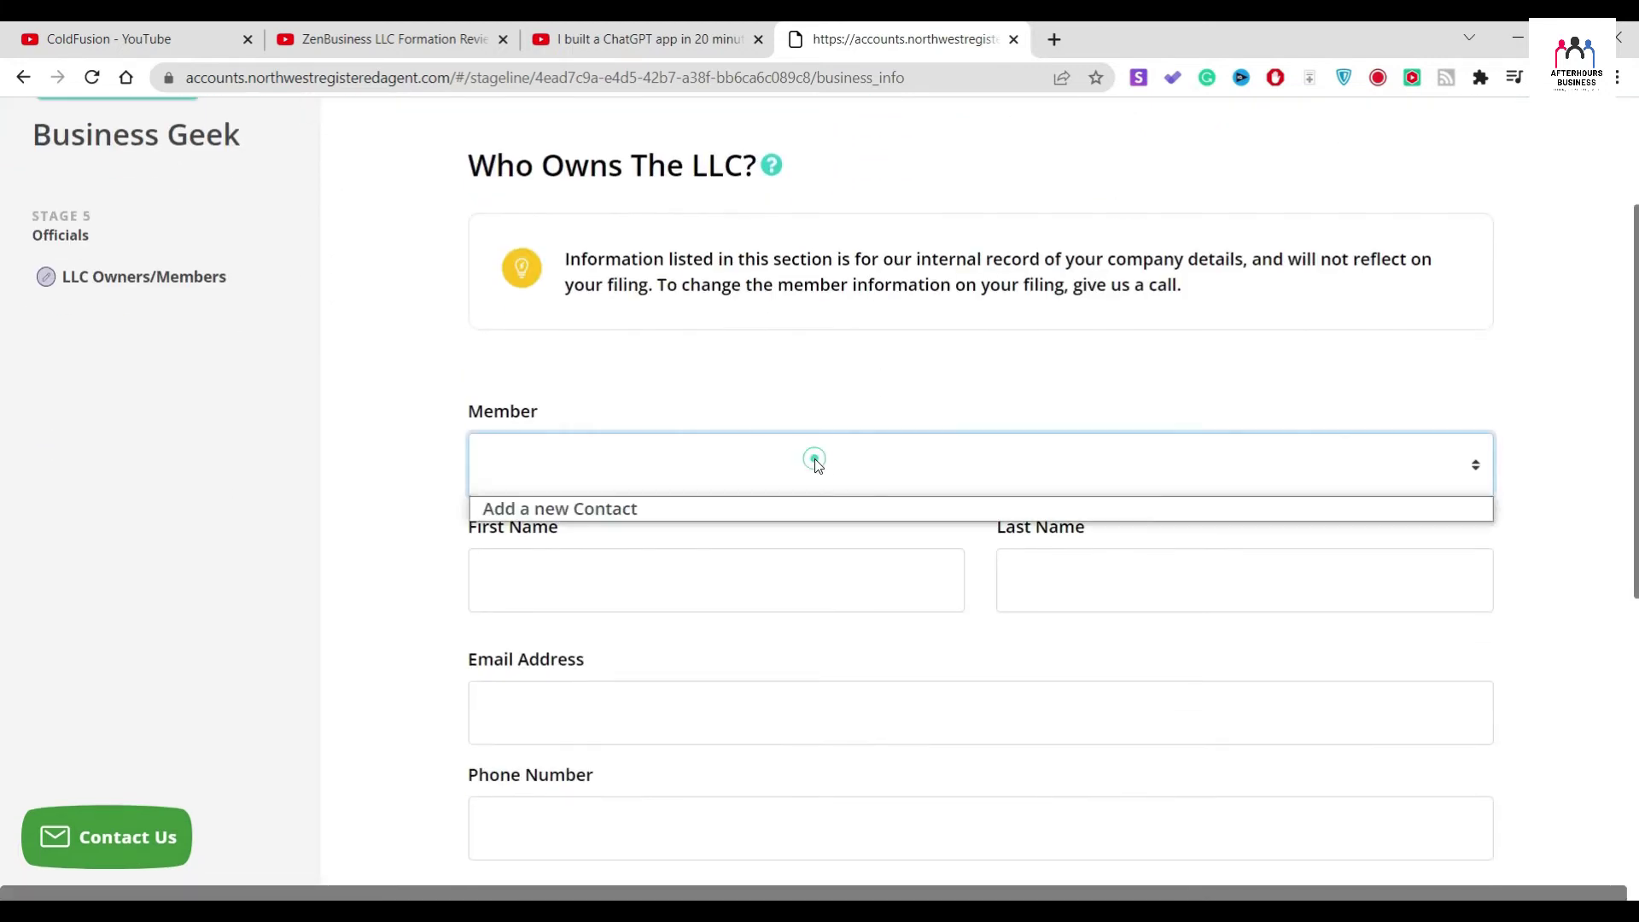
left_click(798, 512)
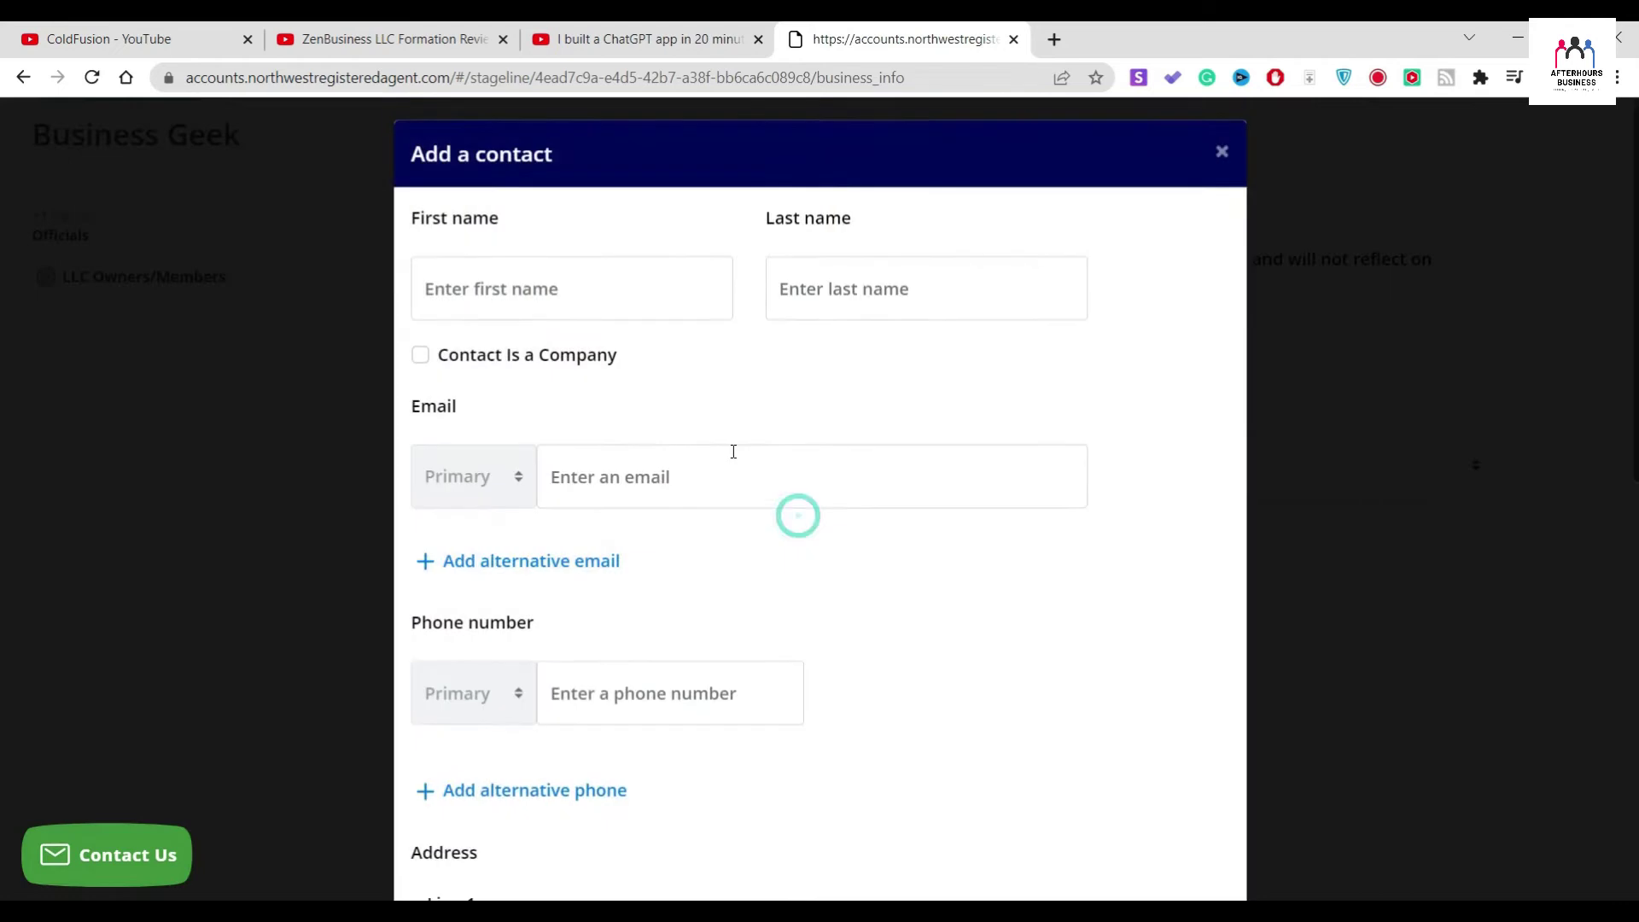
- Enter the new contact's first and last name, keeping the contact an individual rather than a company
left_click(589, 293)
type("AAA")
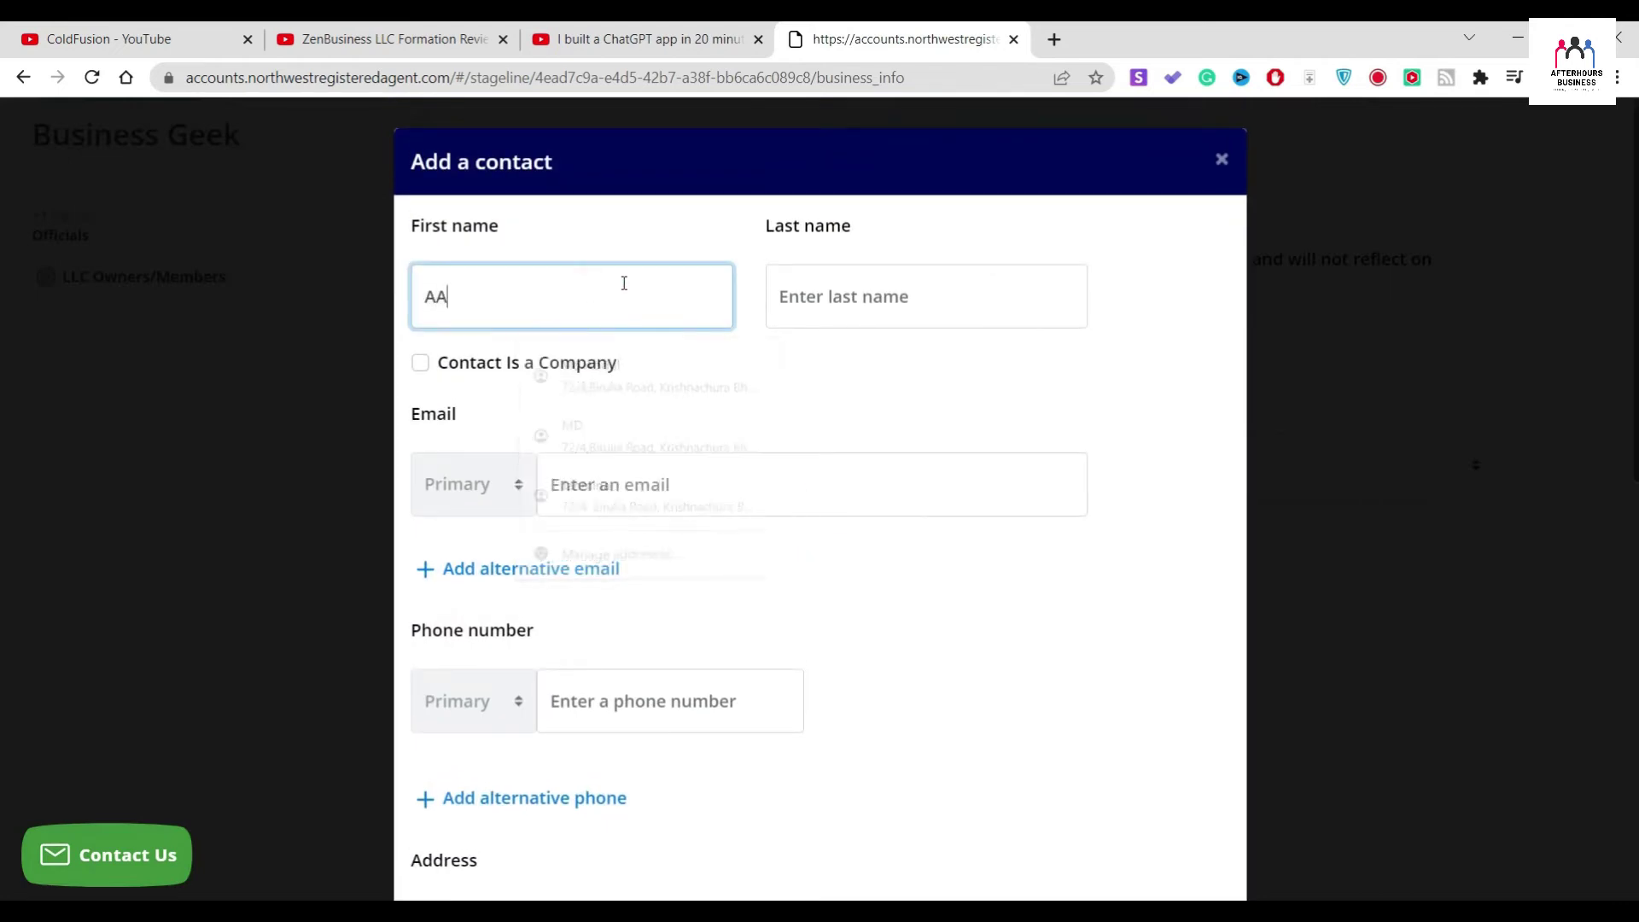
left_click(915, 301)
type("DDD")
left_click(732, 399)
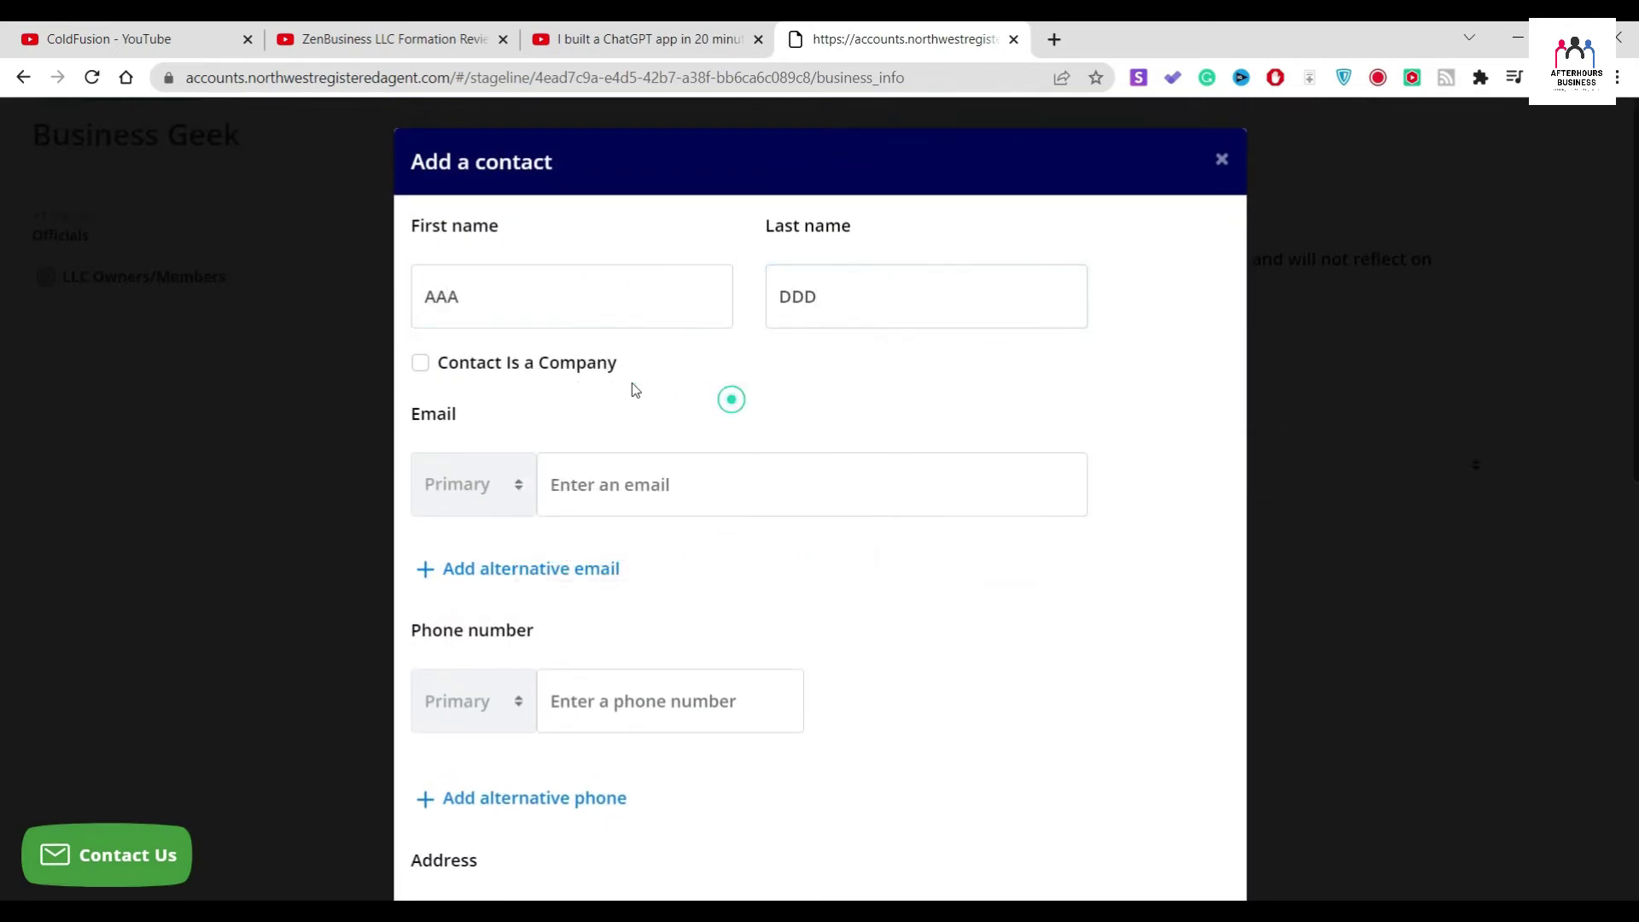
left_click(570, 367)
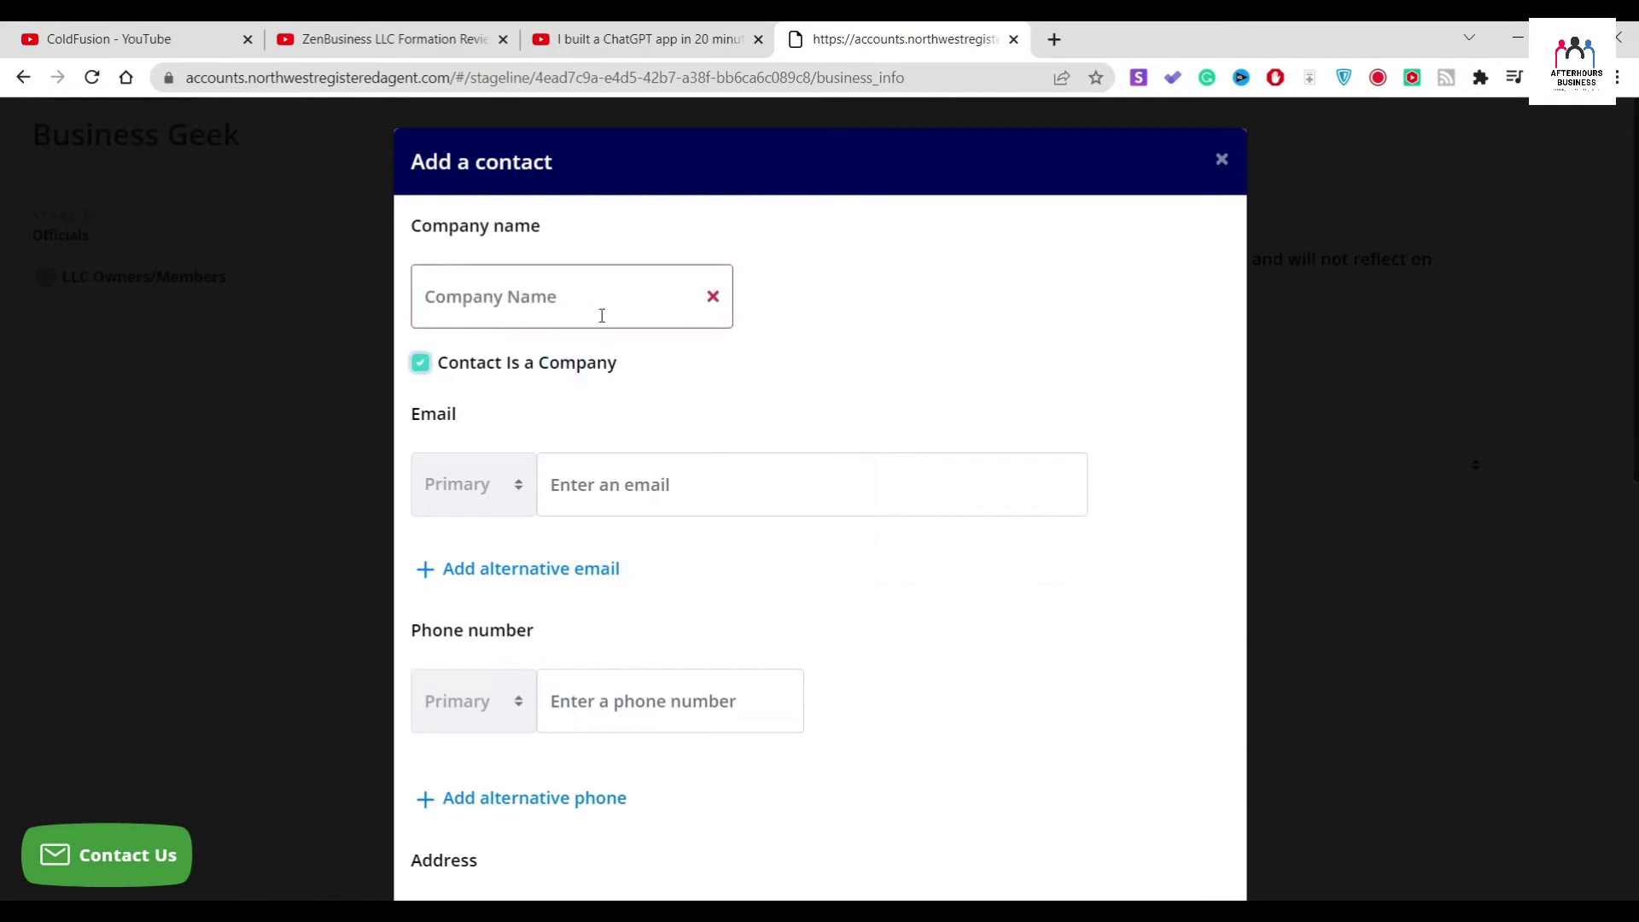
left_click(570, 371)
left_click(633, 294)
type("AAA")
left_click(774, 385)
- Complete the contact's email, phone number and primary United States address, keep the address private and save the contact
scroll(751, 384, "down", 1)
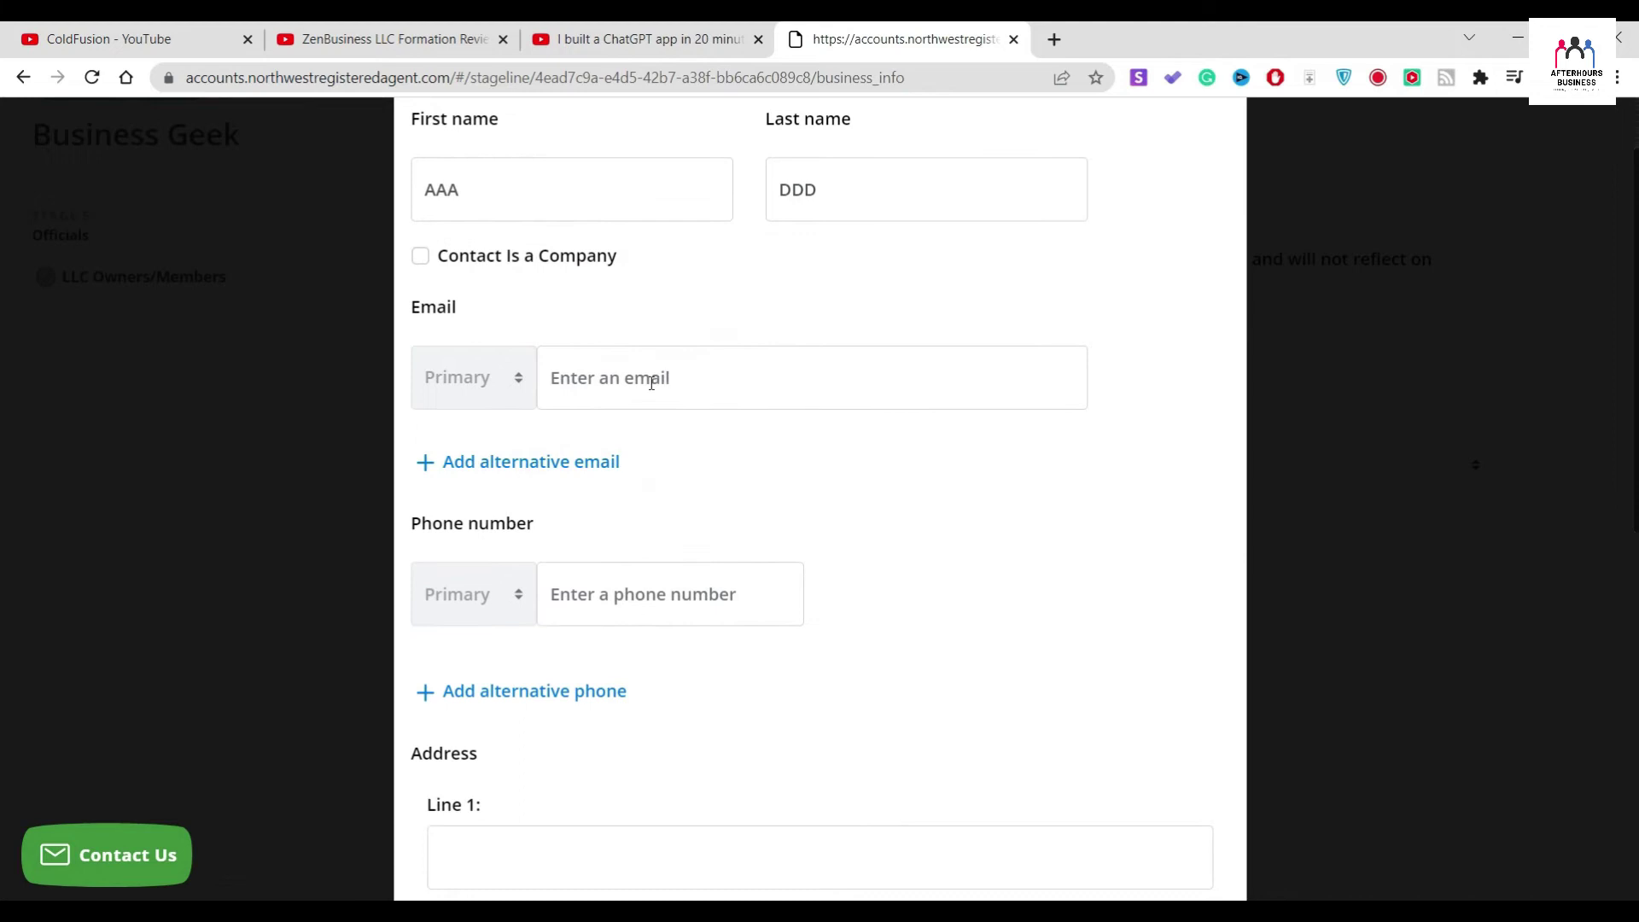
scroll(604, 390, "down", 7)
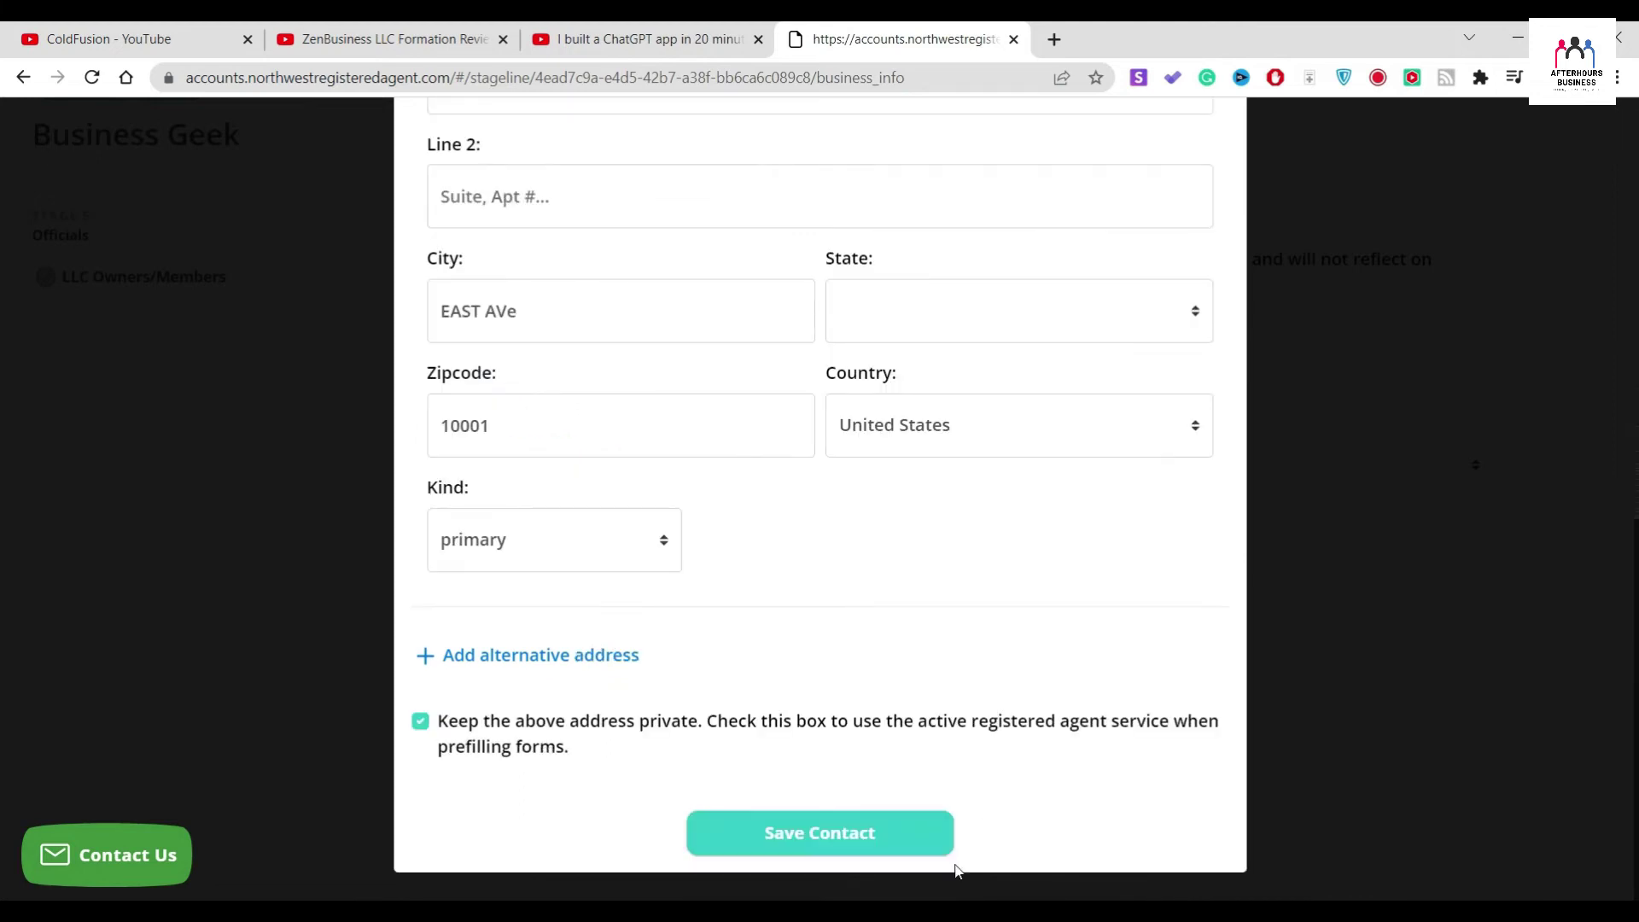
left_click(892, 840)
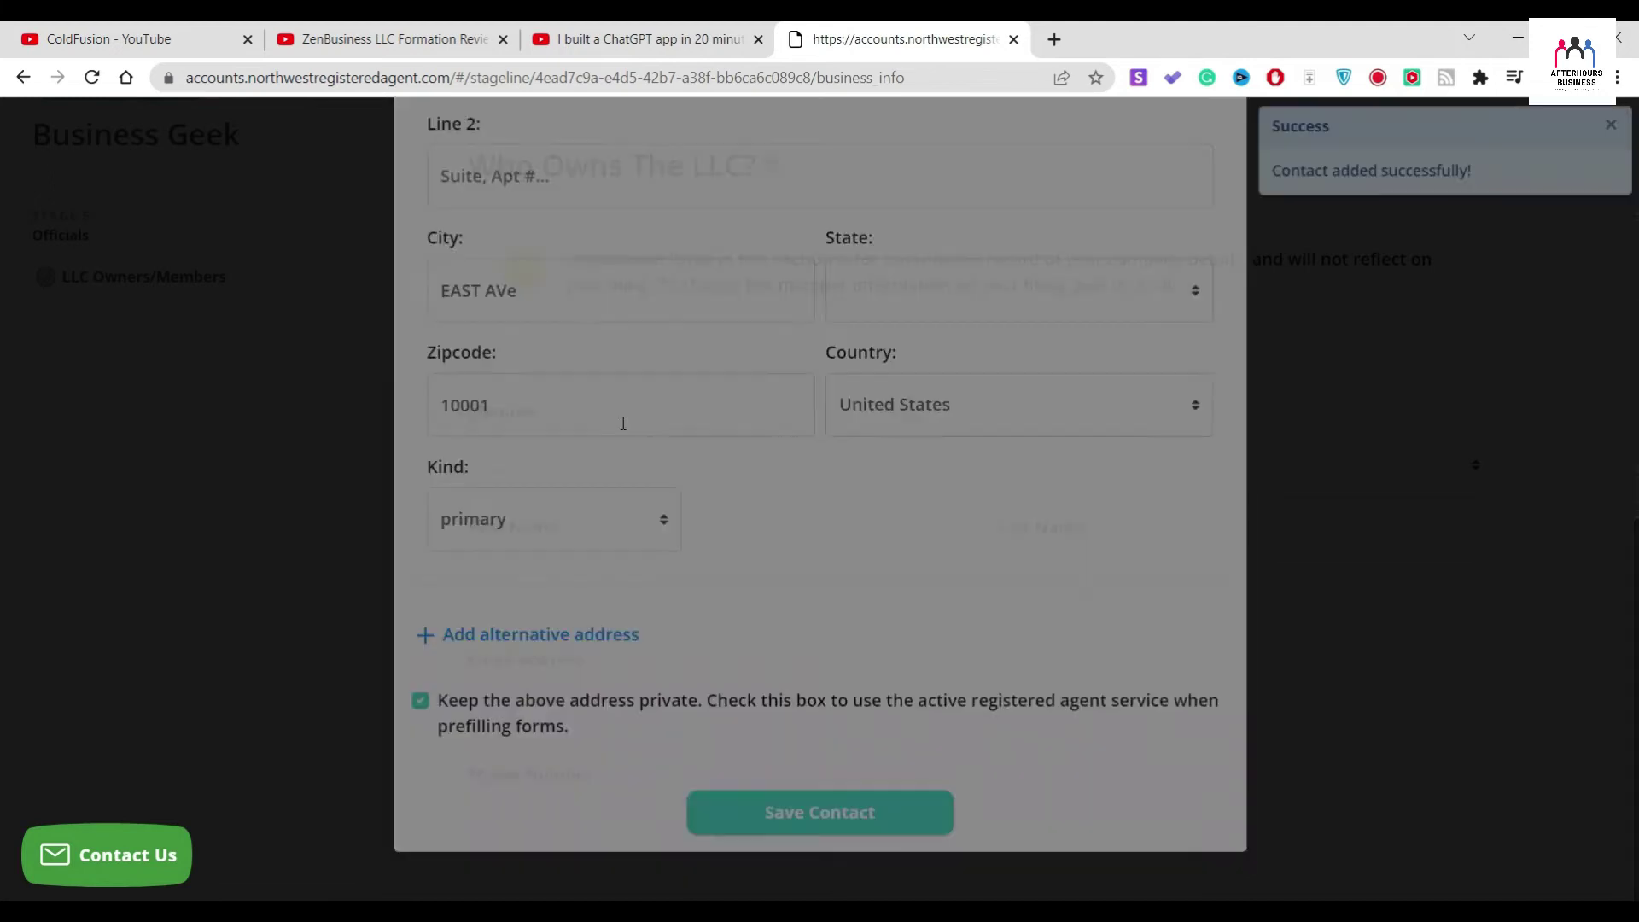
- Select the new contact as the LLC's member, submit the ownership details and decline saving the address in the browser
left_click(641, 469)
left_click(512, 531)
scroll(431, 532, "down", 2)
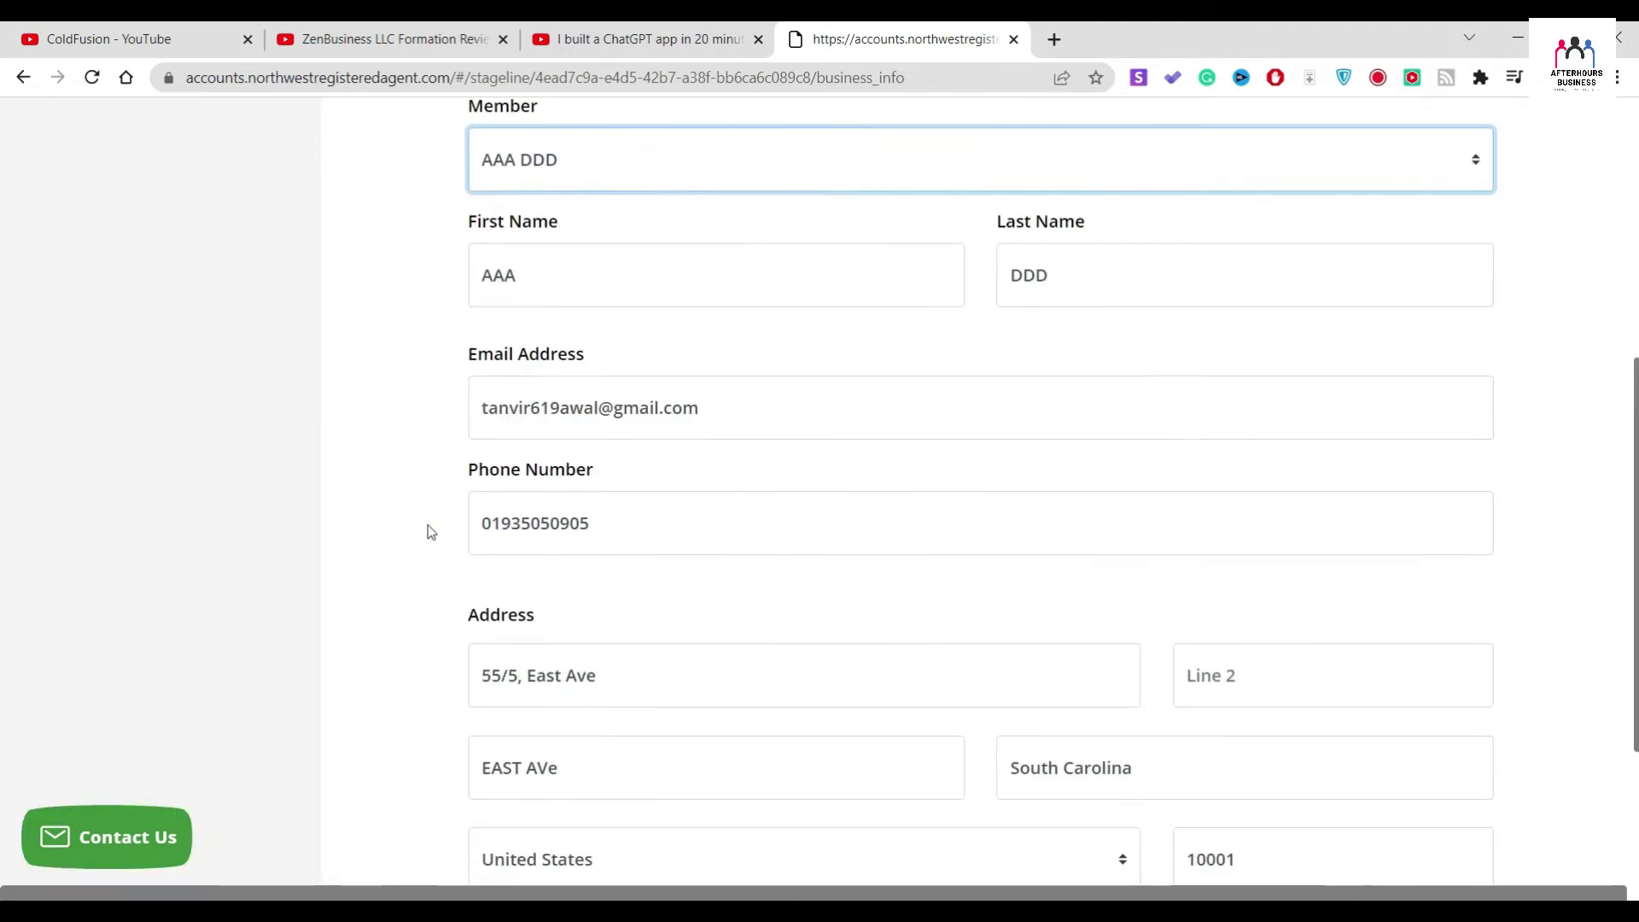
scroll(834, 651, "down", 5)
left_click(1383, 834)
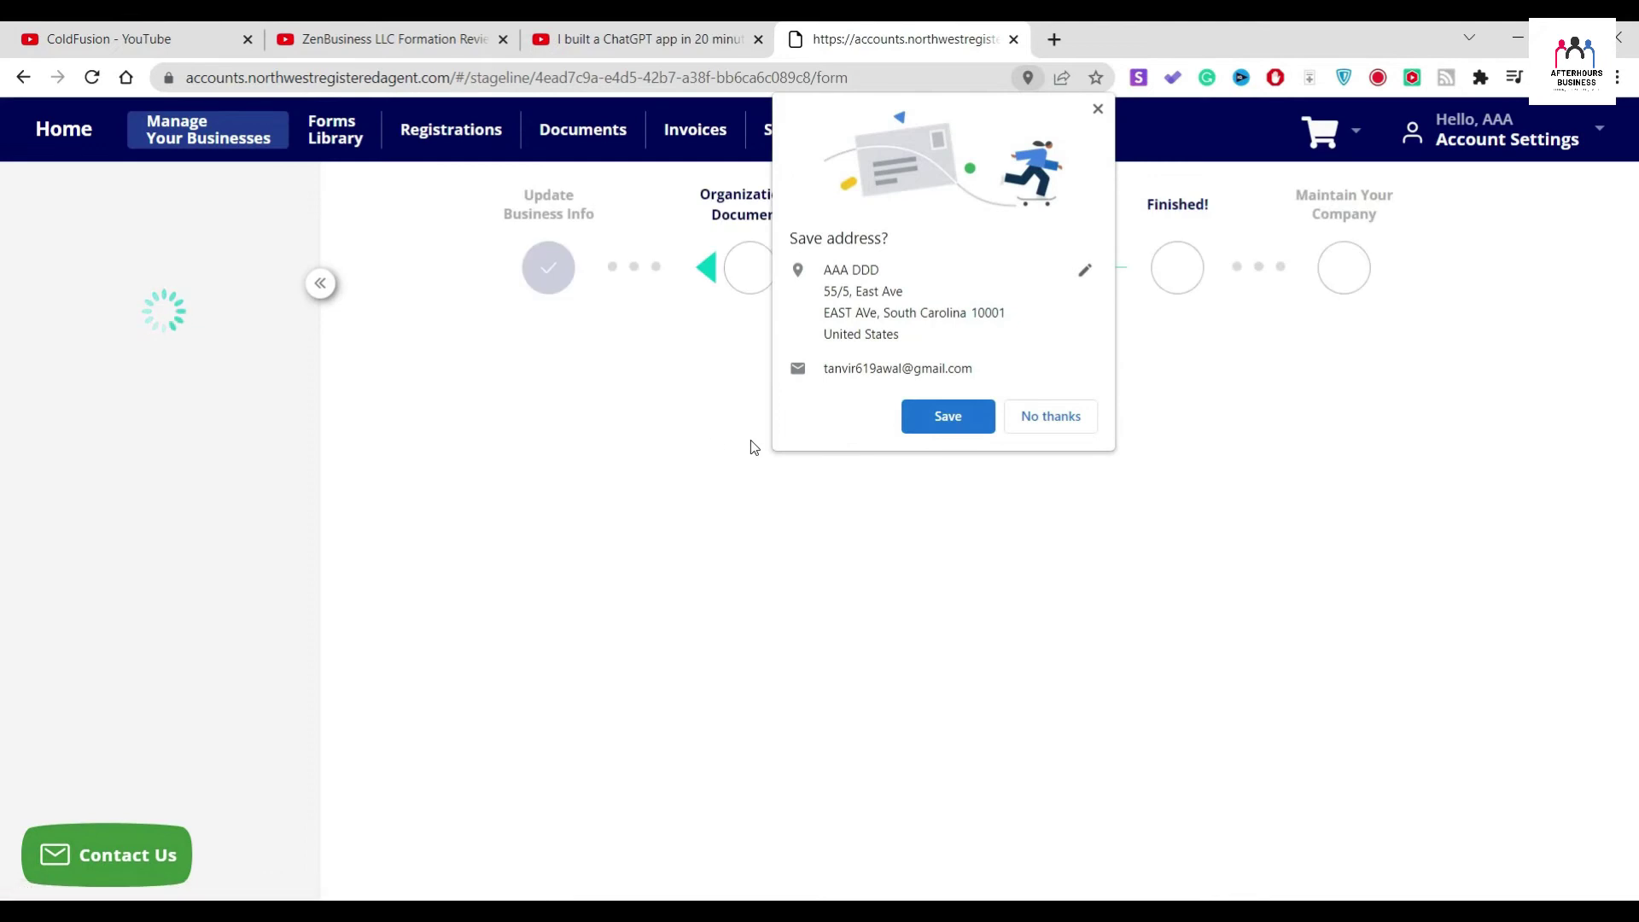
left_click(1053, 420)
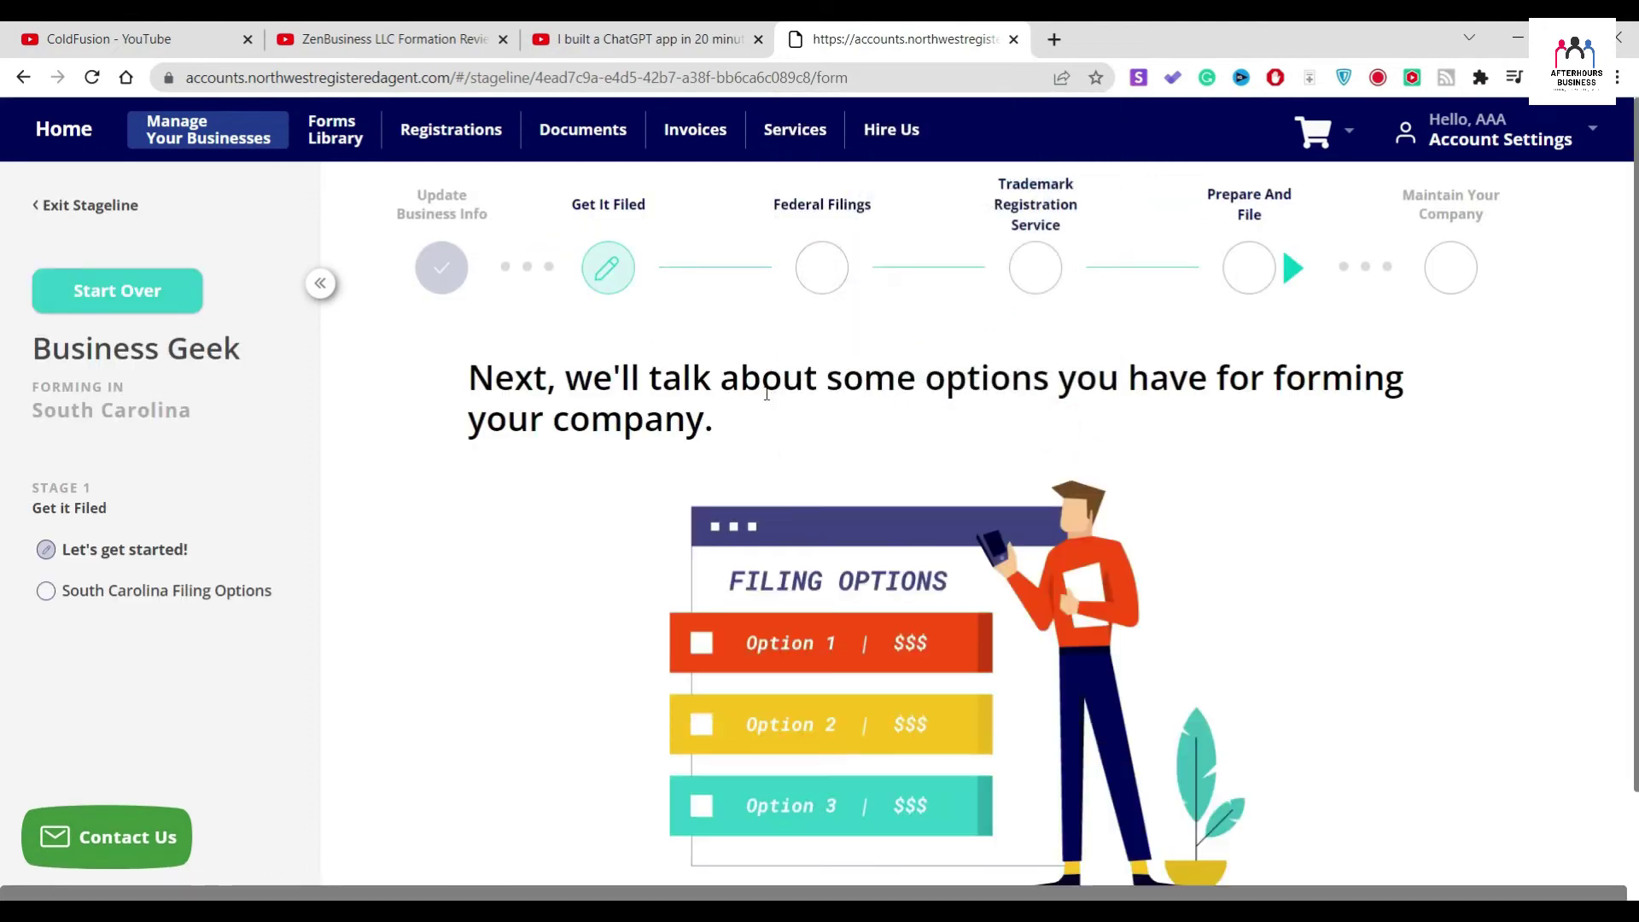
- Continue to the South Carolina filing options and review the Pay in Full offer
scroll(766, 393, "down", 1)
left_click(1442, 839)
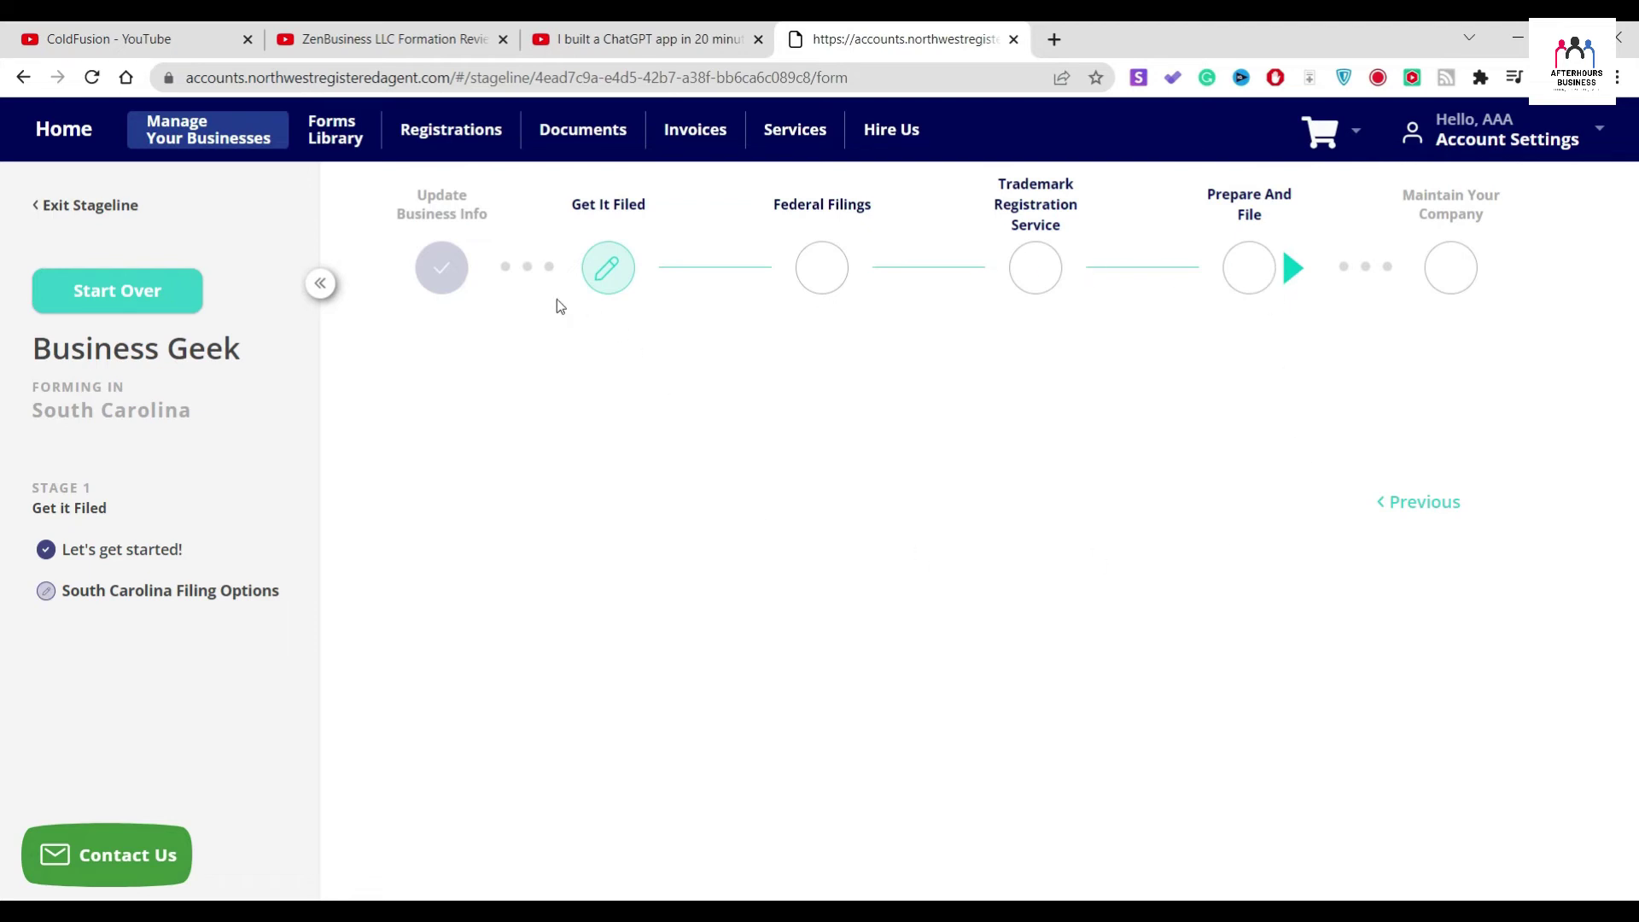
left_click(221, 595)
scroll(775, 538, "down", 1)
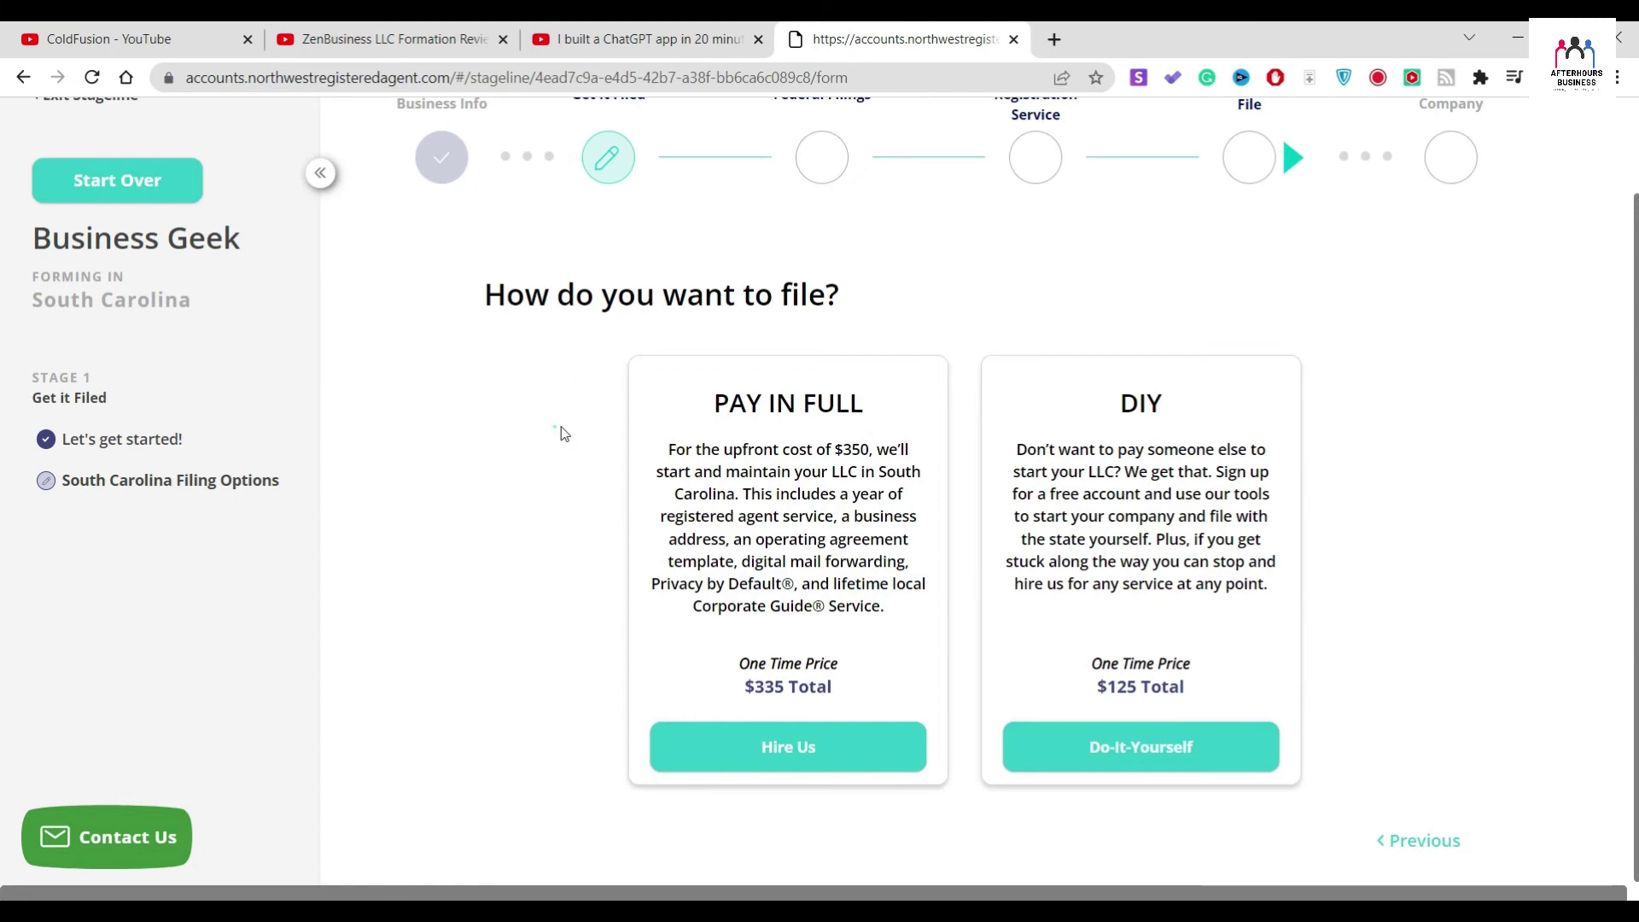
left_click_drag(658, 402, 800, 421)
left_click(443, 537)
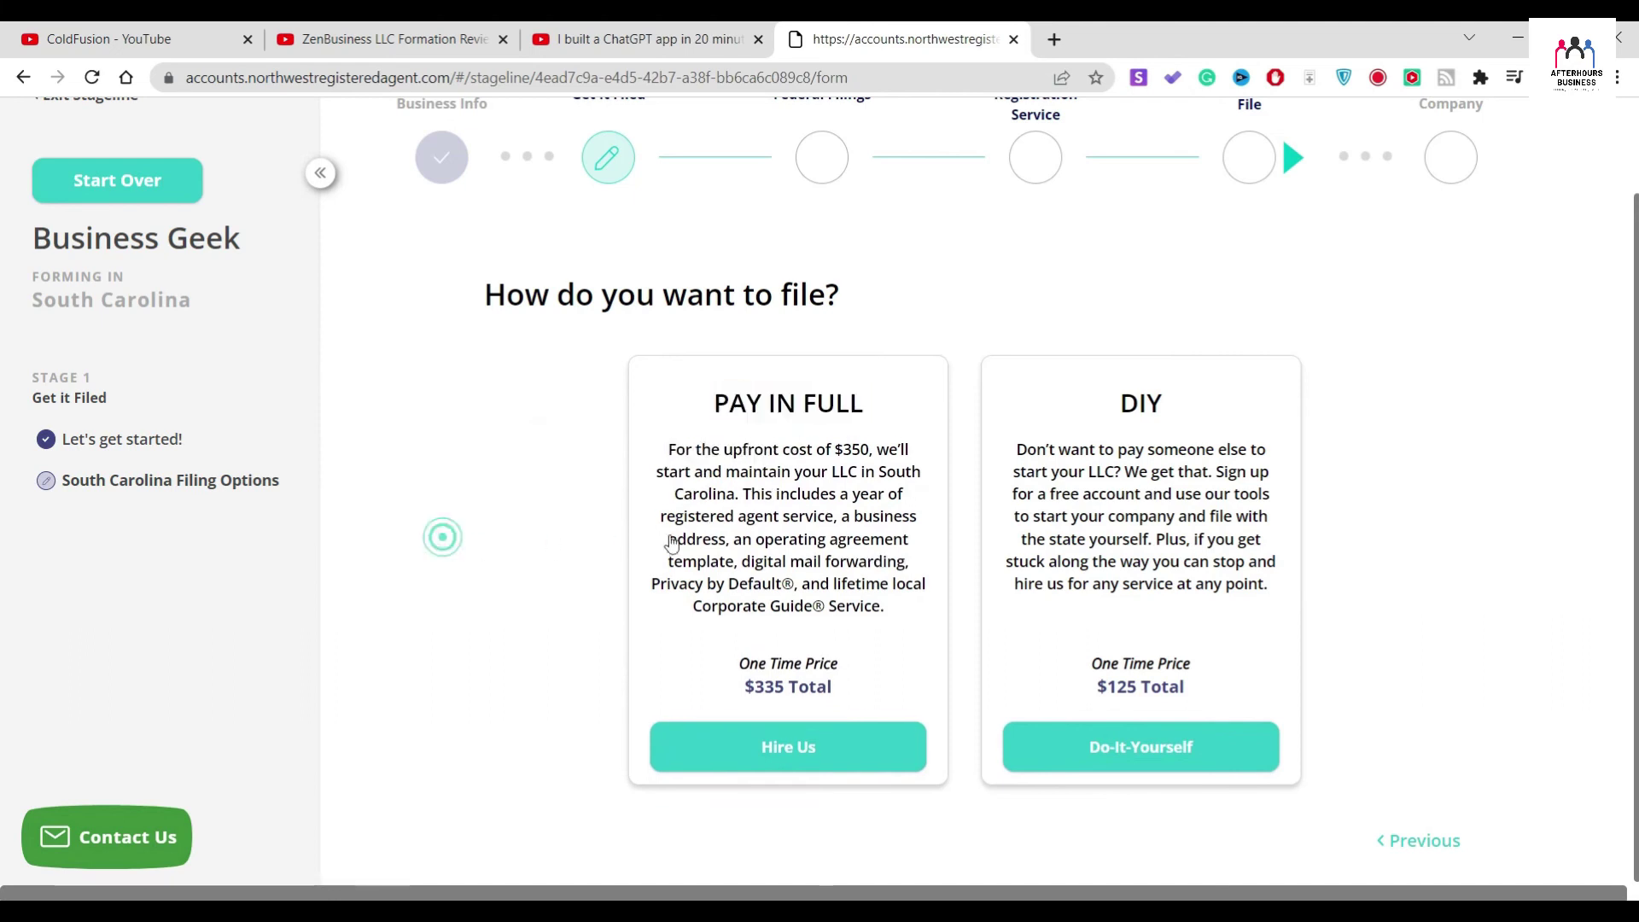
- Choose the Pay in Full option and add the $125.00 Standard Articles of Organization filing to the cart
left_click(798, 743)
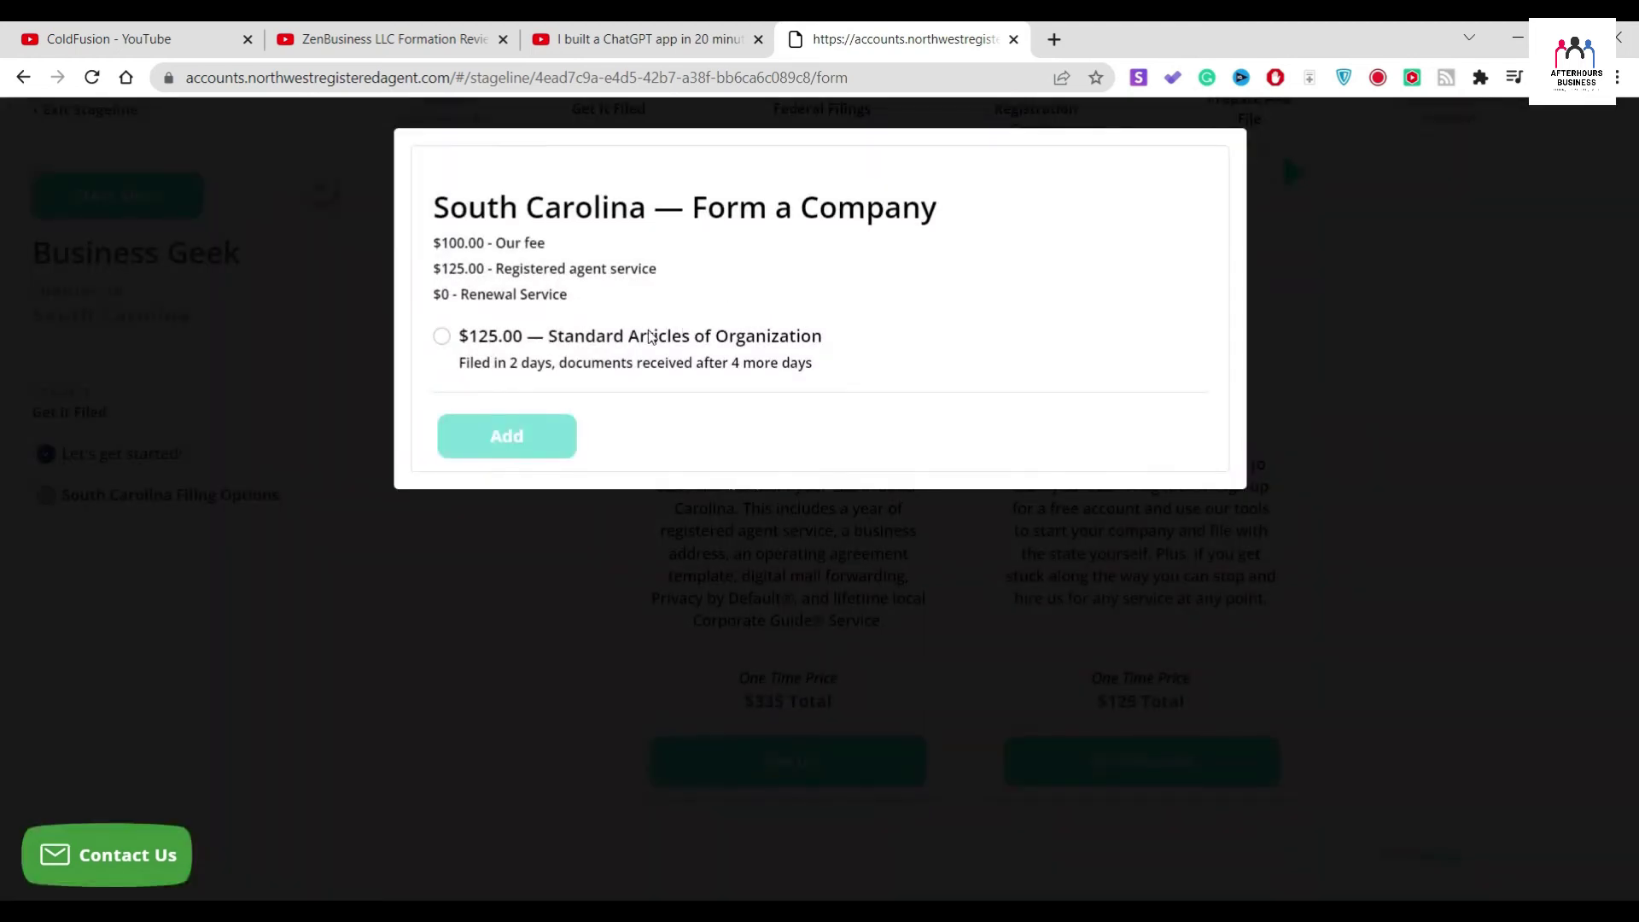
left_click(597, 337)
left_click(1099, 437)
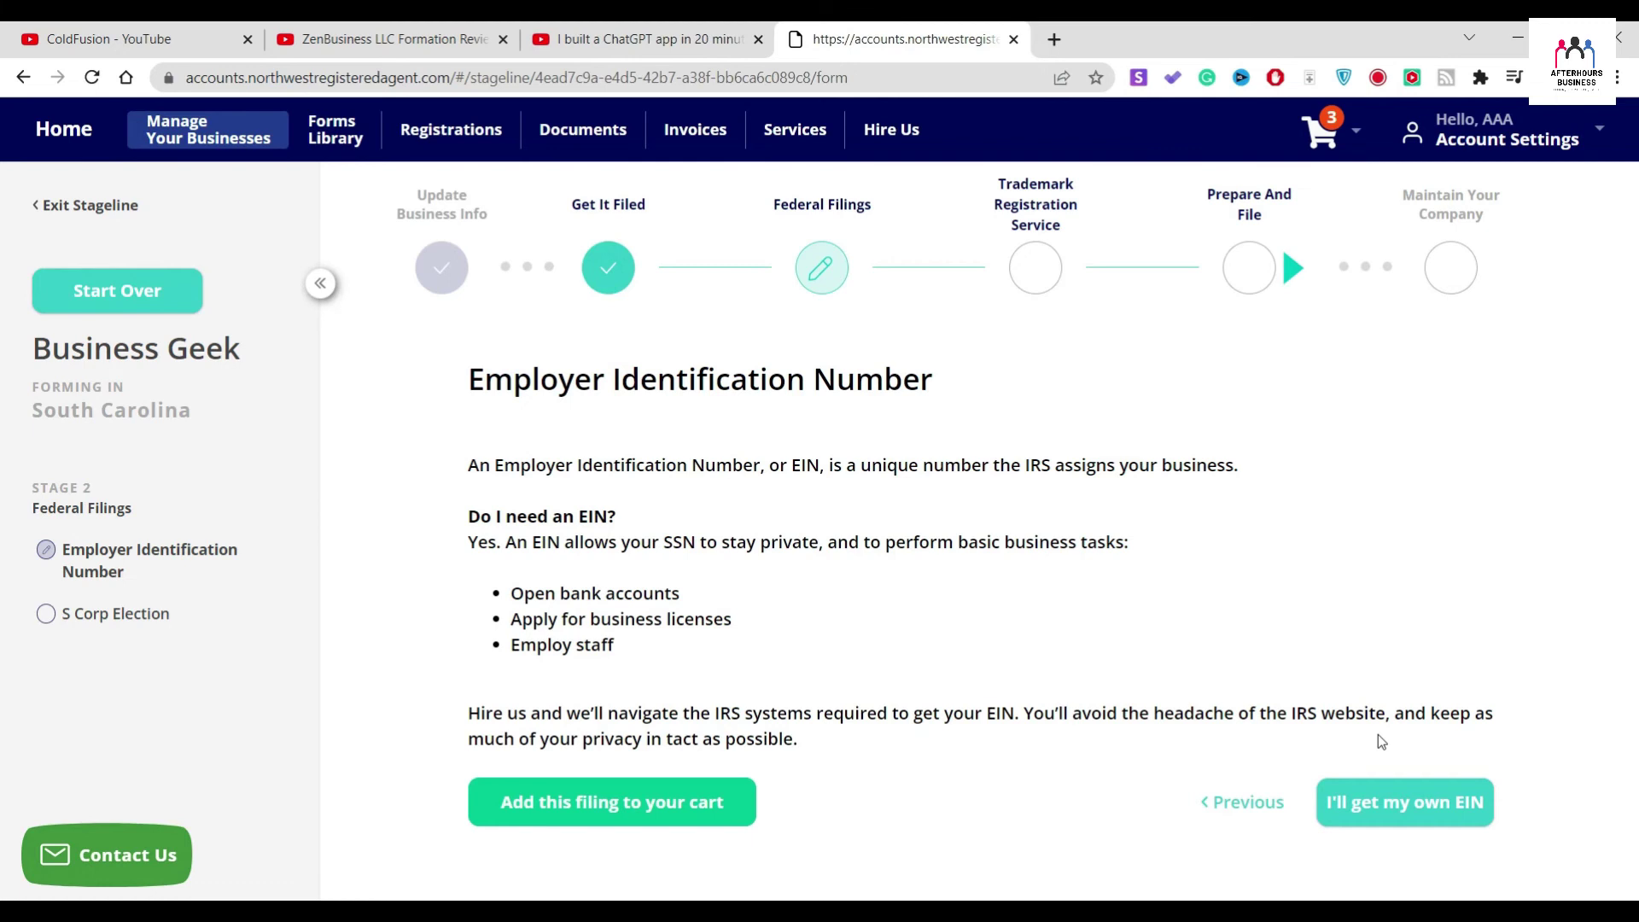
- Decline the EIN and S Corporation filings and continue past the Trademark Registration Service without adding it
left_click(1427, 818)
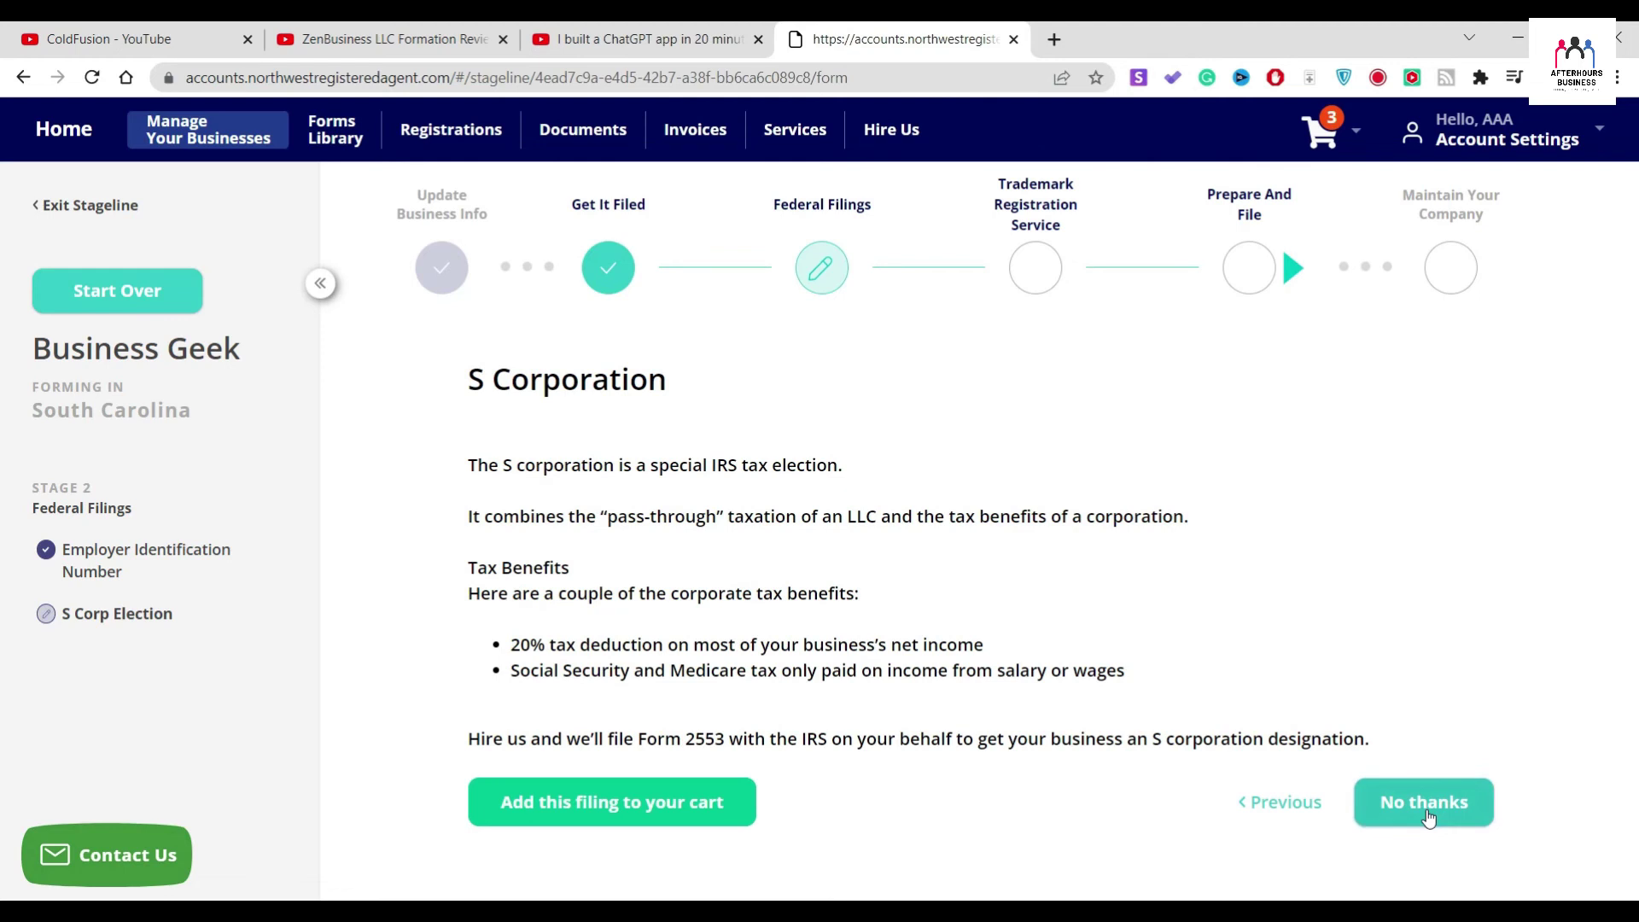
left_click(1424, 803)
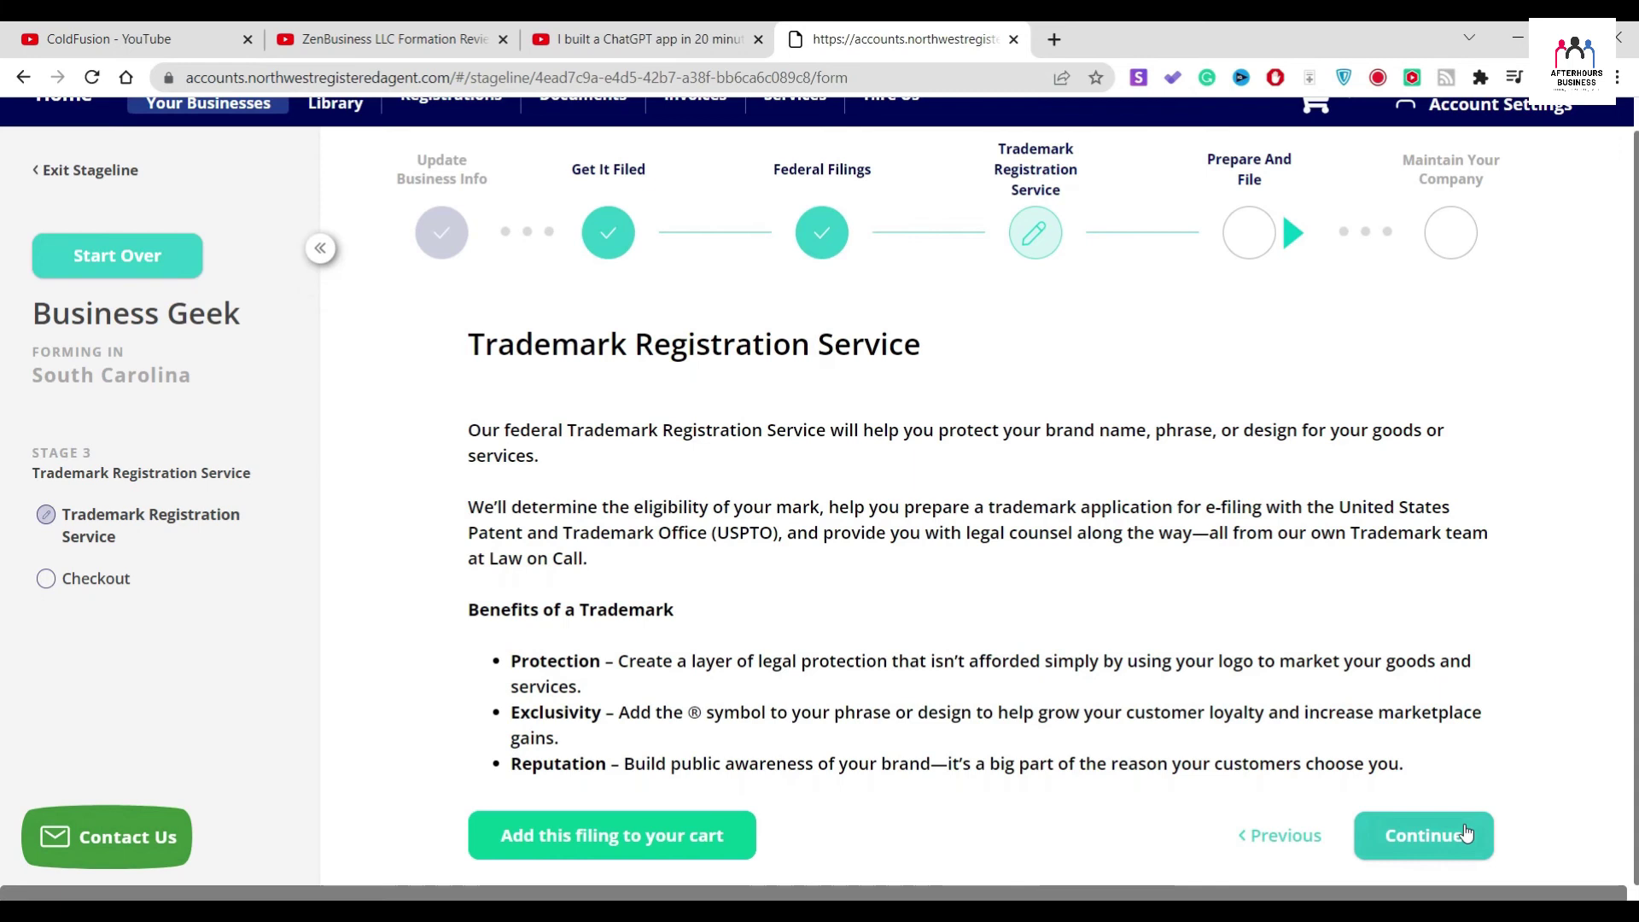
left_click(1465, 832)
- Proceed to checkout, then verify and save the contact information with full name, phone number and South Carolina mailing address
left_click(1424, 725)
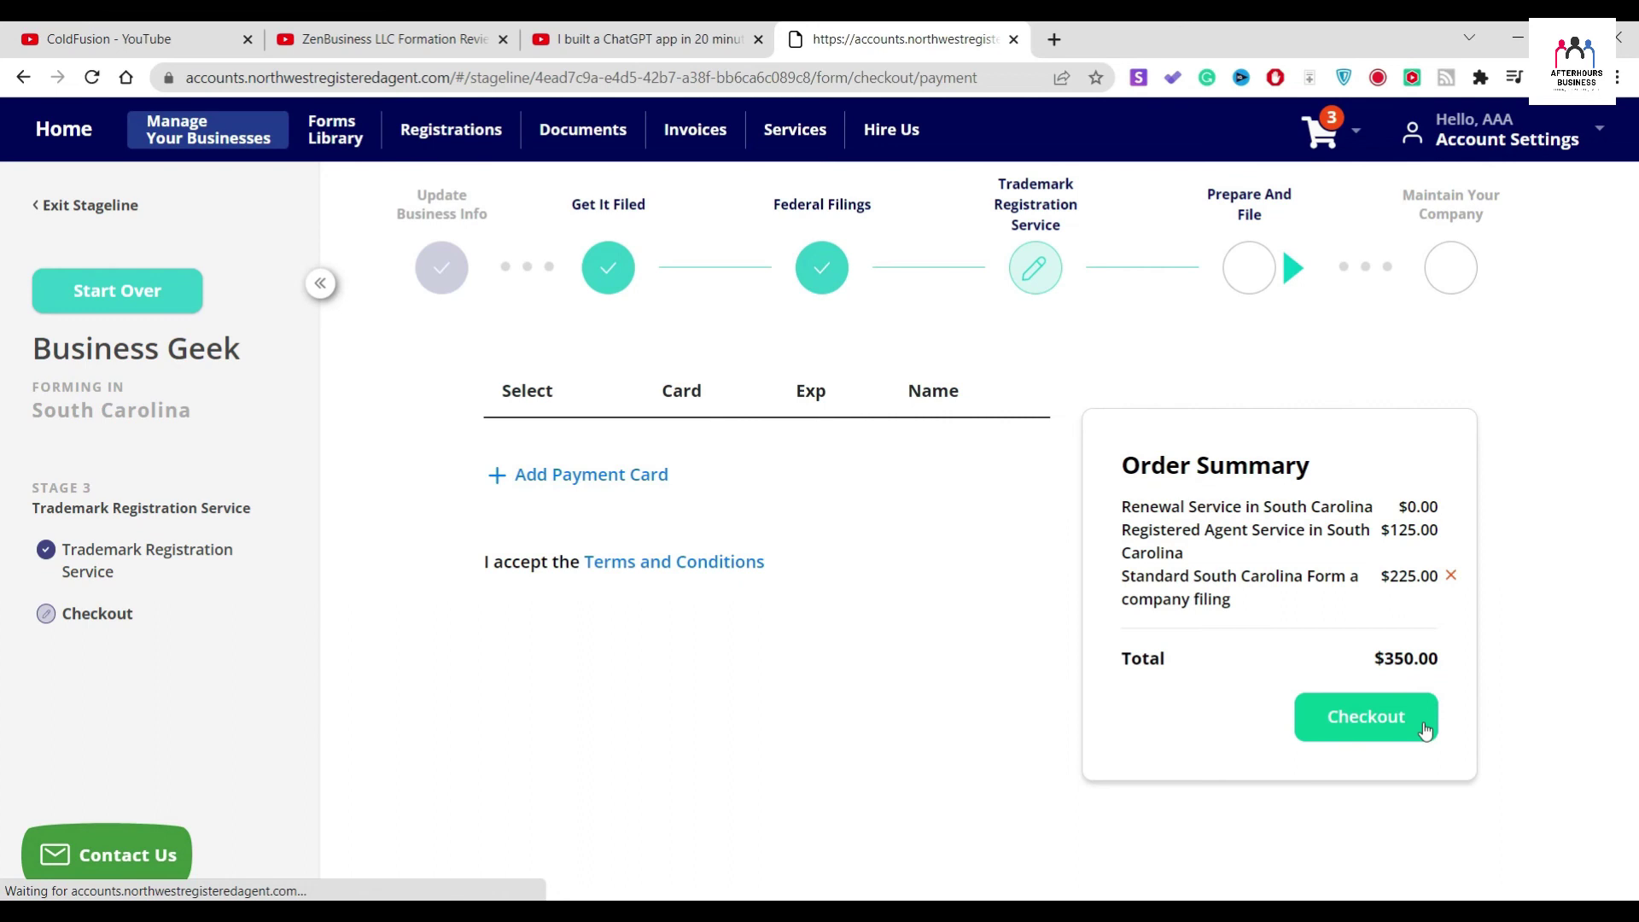
left_click(1424, 728)
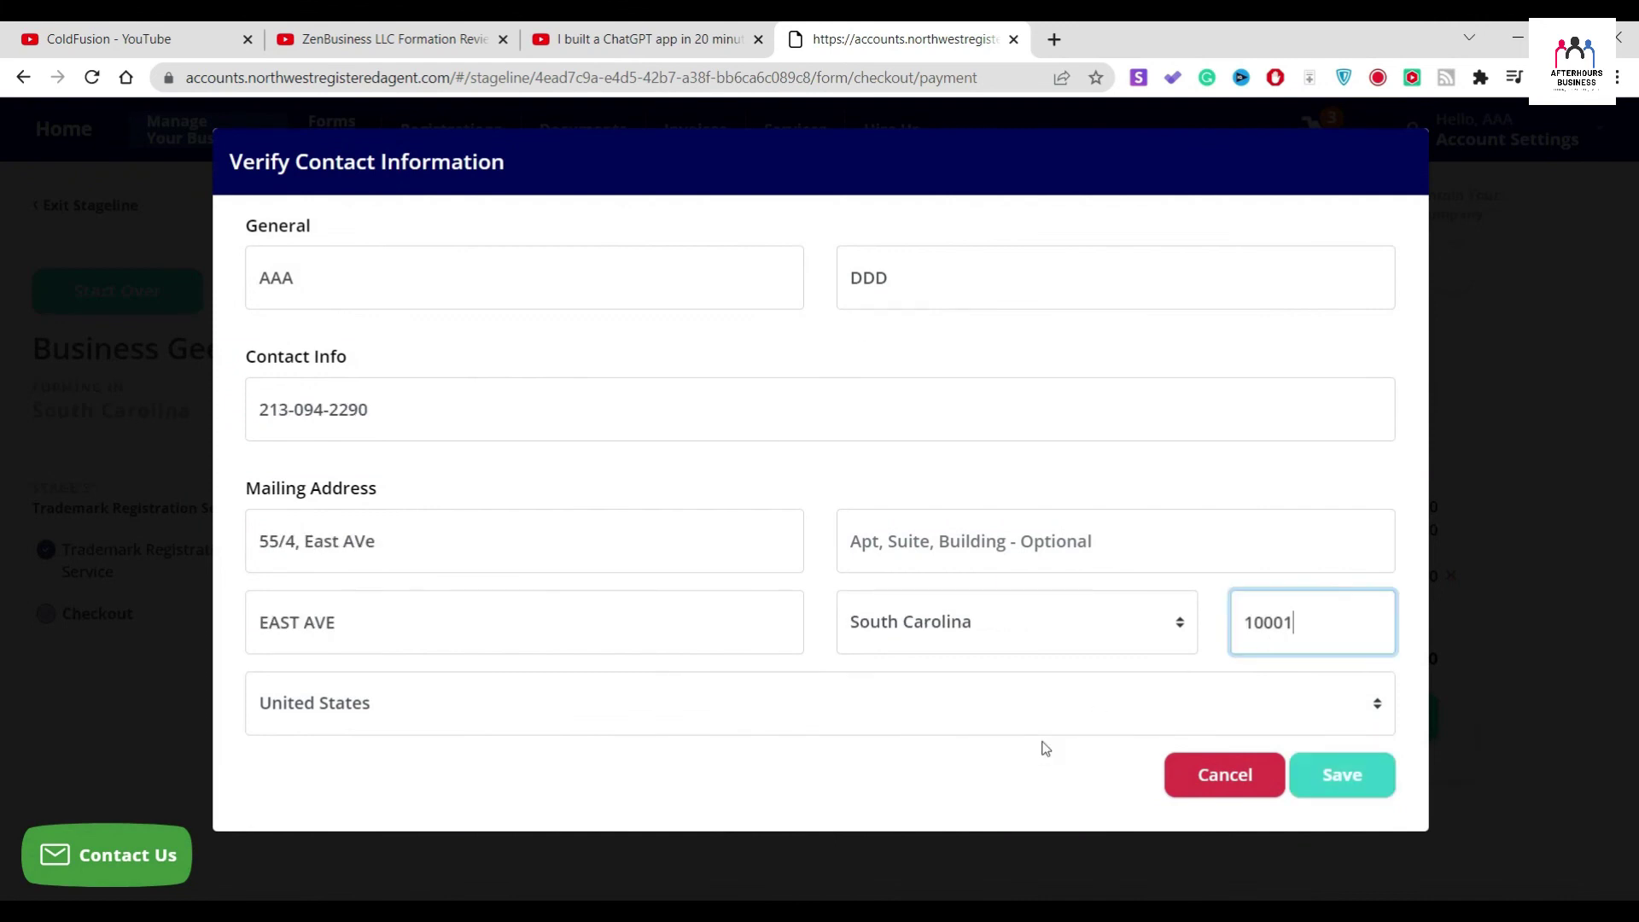
left_click(1323, 775)
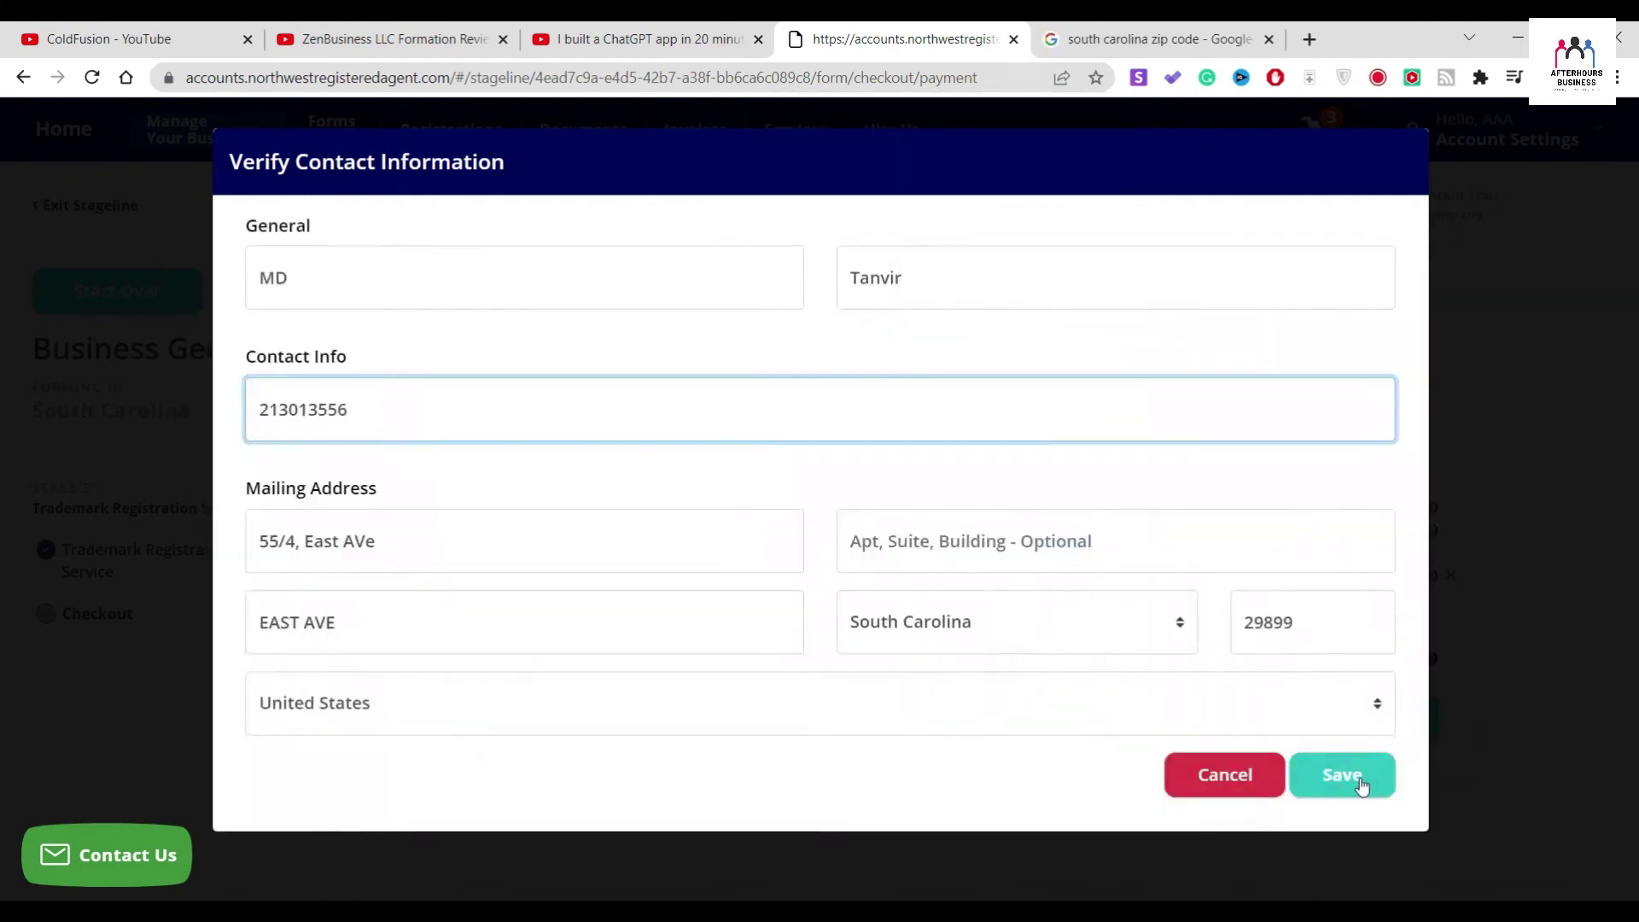
left_click(1355, 778)
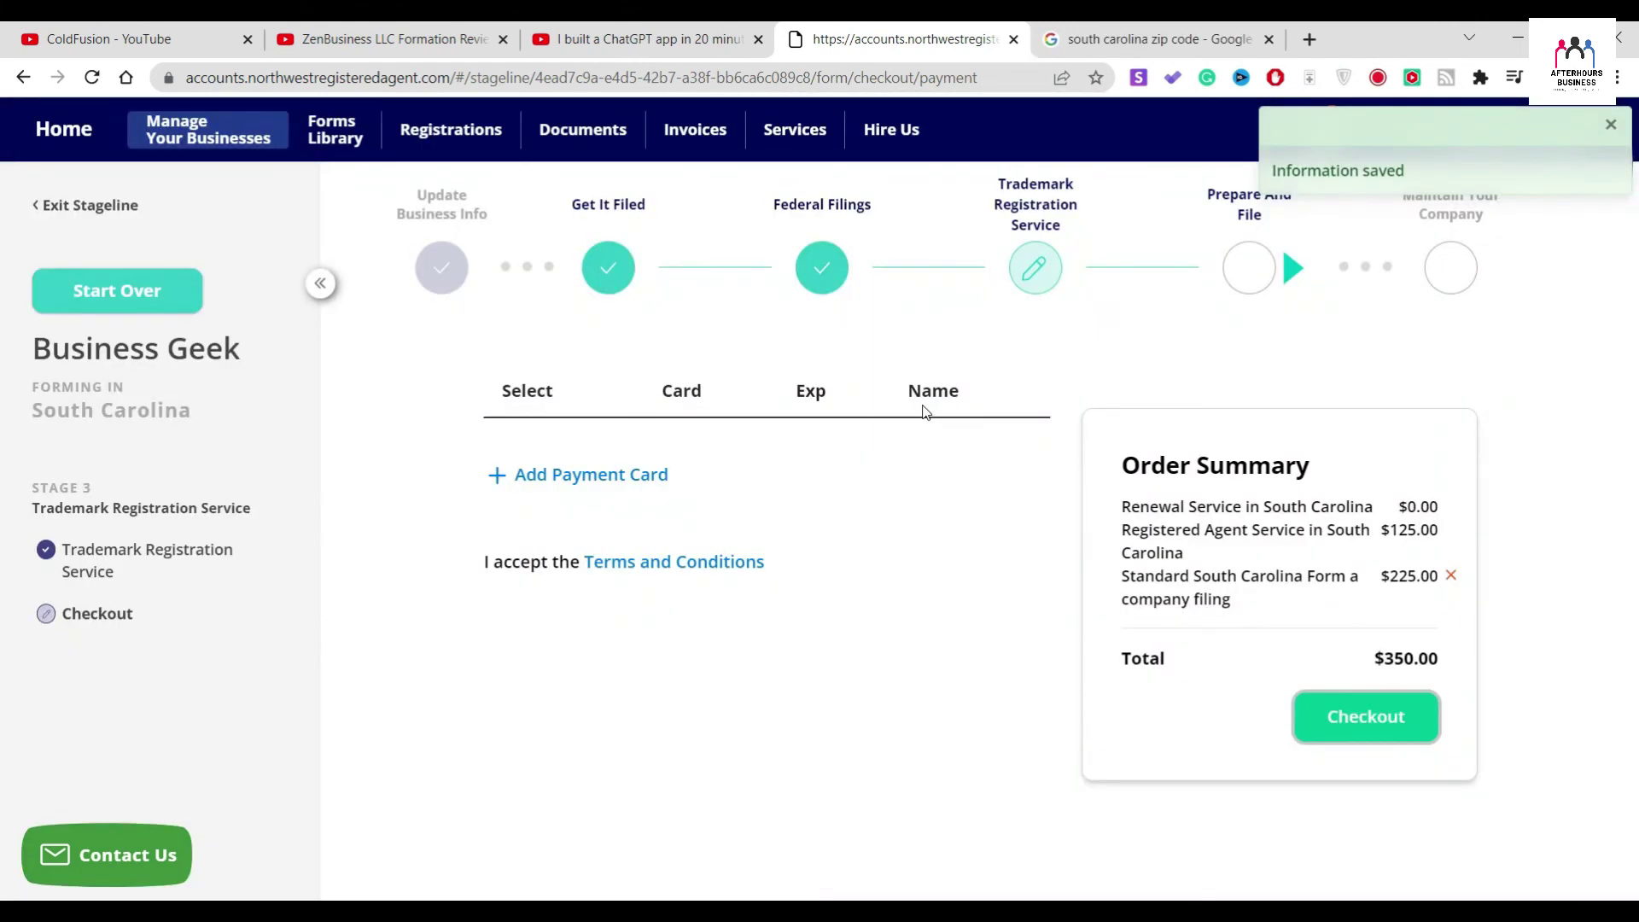
- Examine the fields required for adding a payment card, then close the empty form and dismiss the notification
left_click(549, 476)
scroll(741, 560, "down", 3)
scroll(853, 427, "up", 3)
left_click(1061, 158)
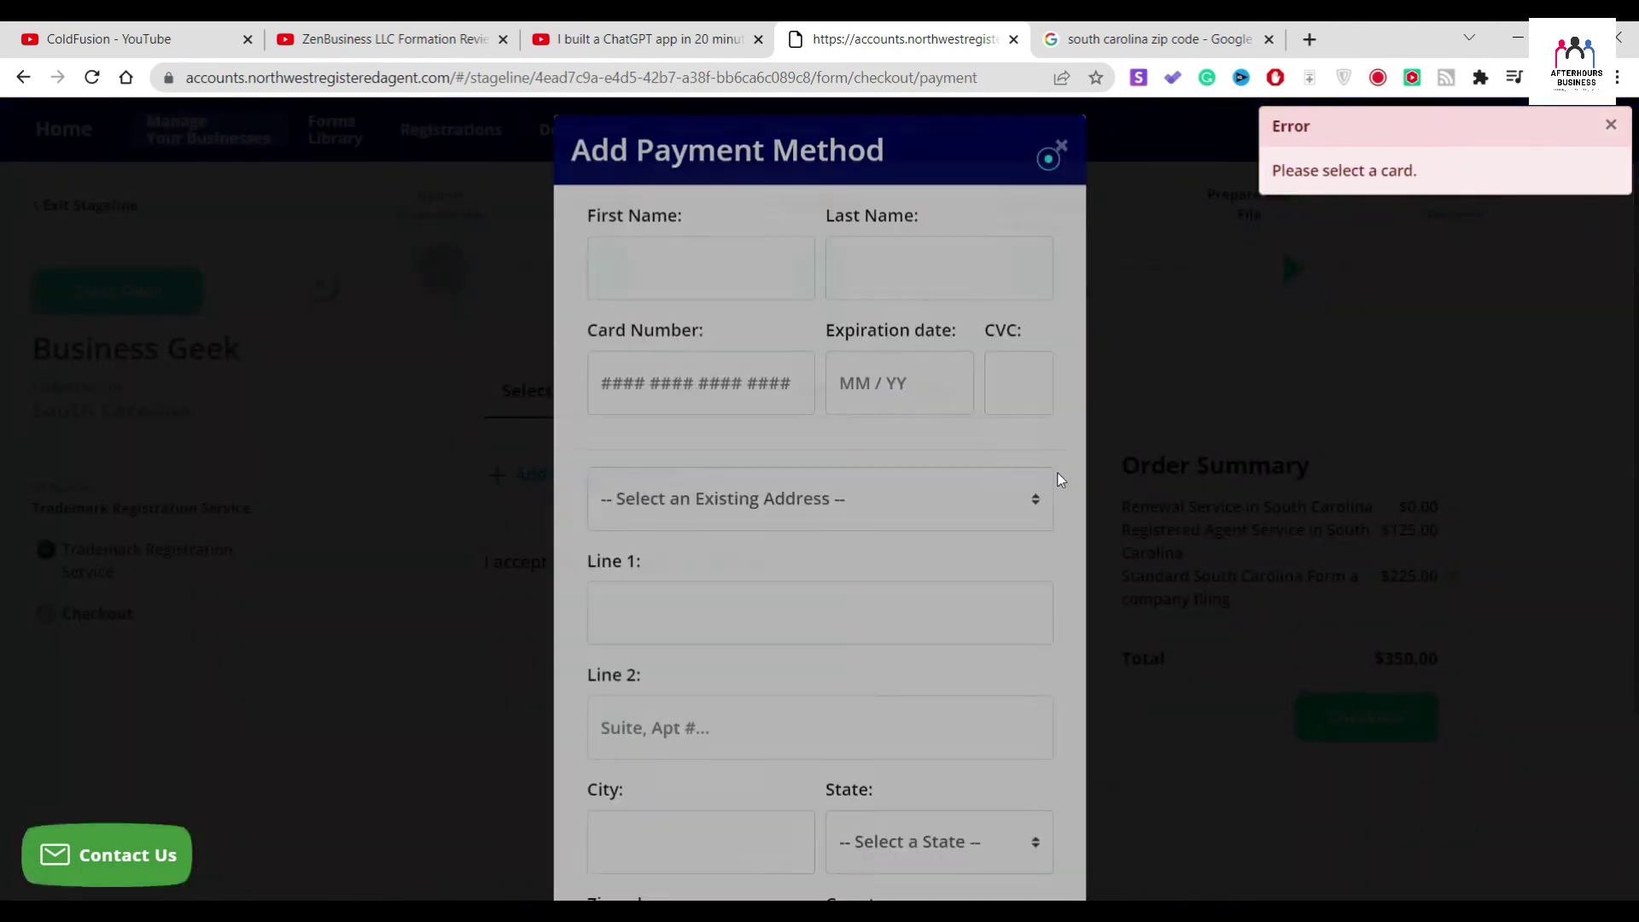
left_click(1611, 126)
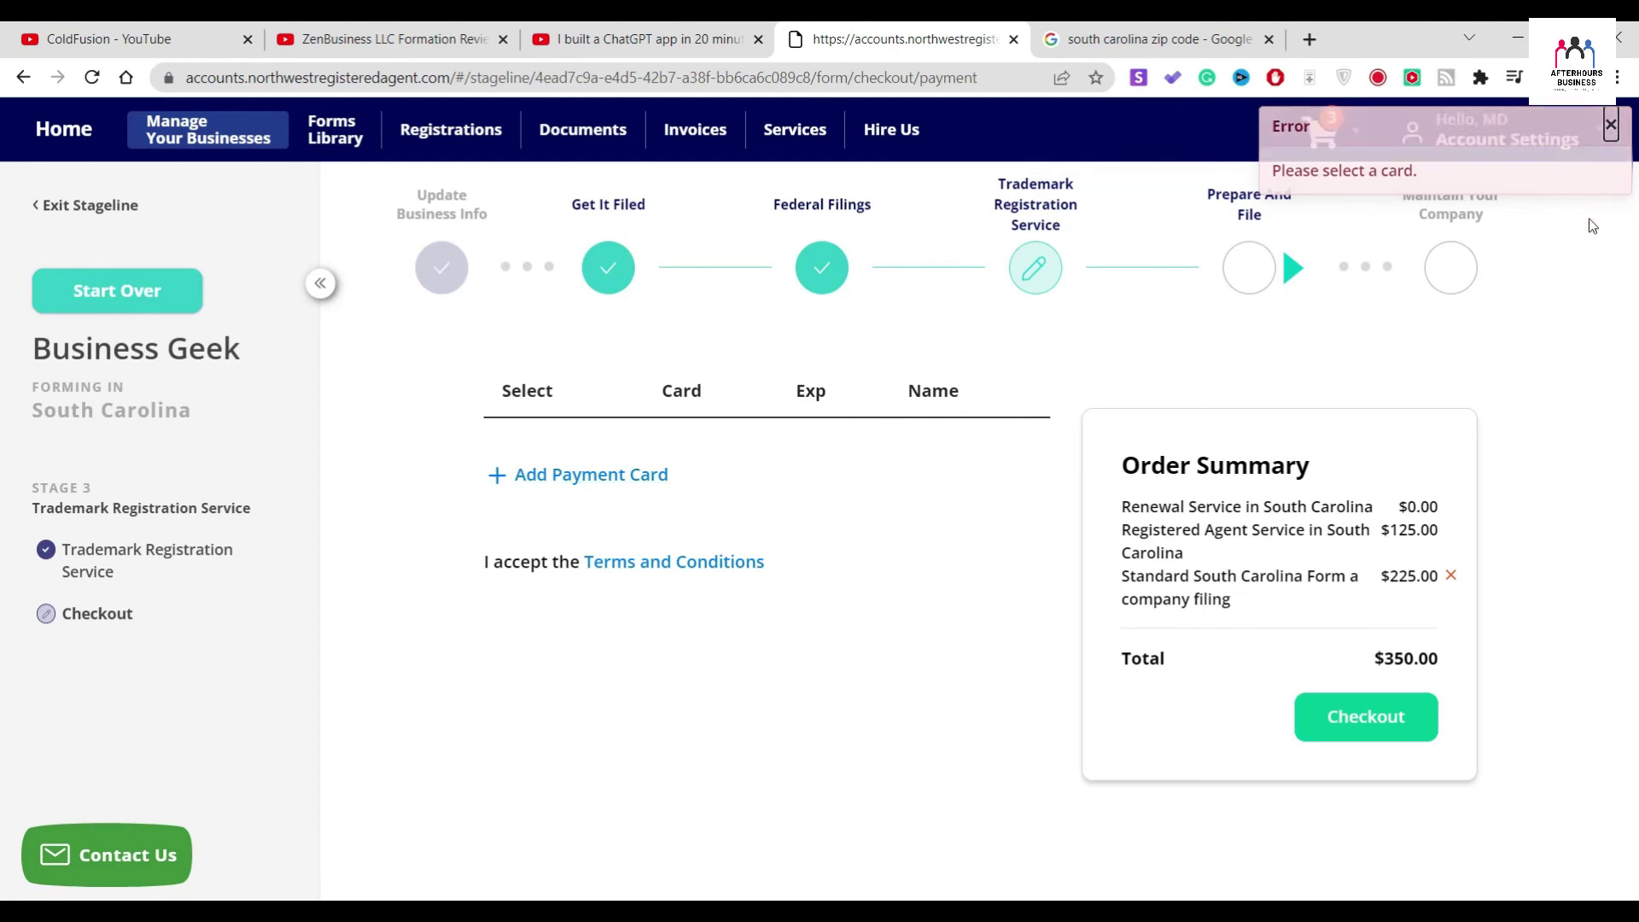